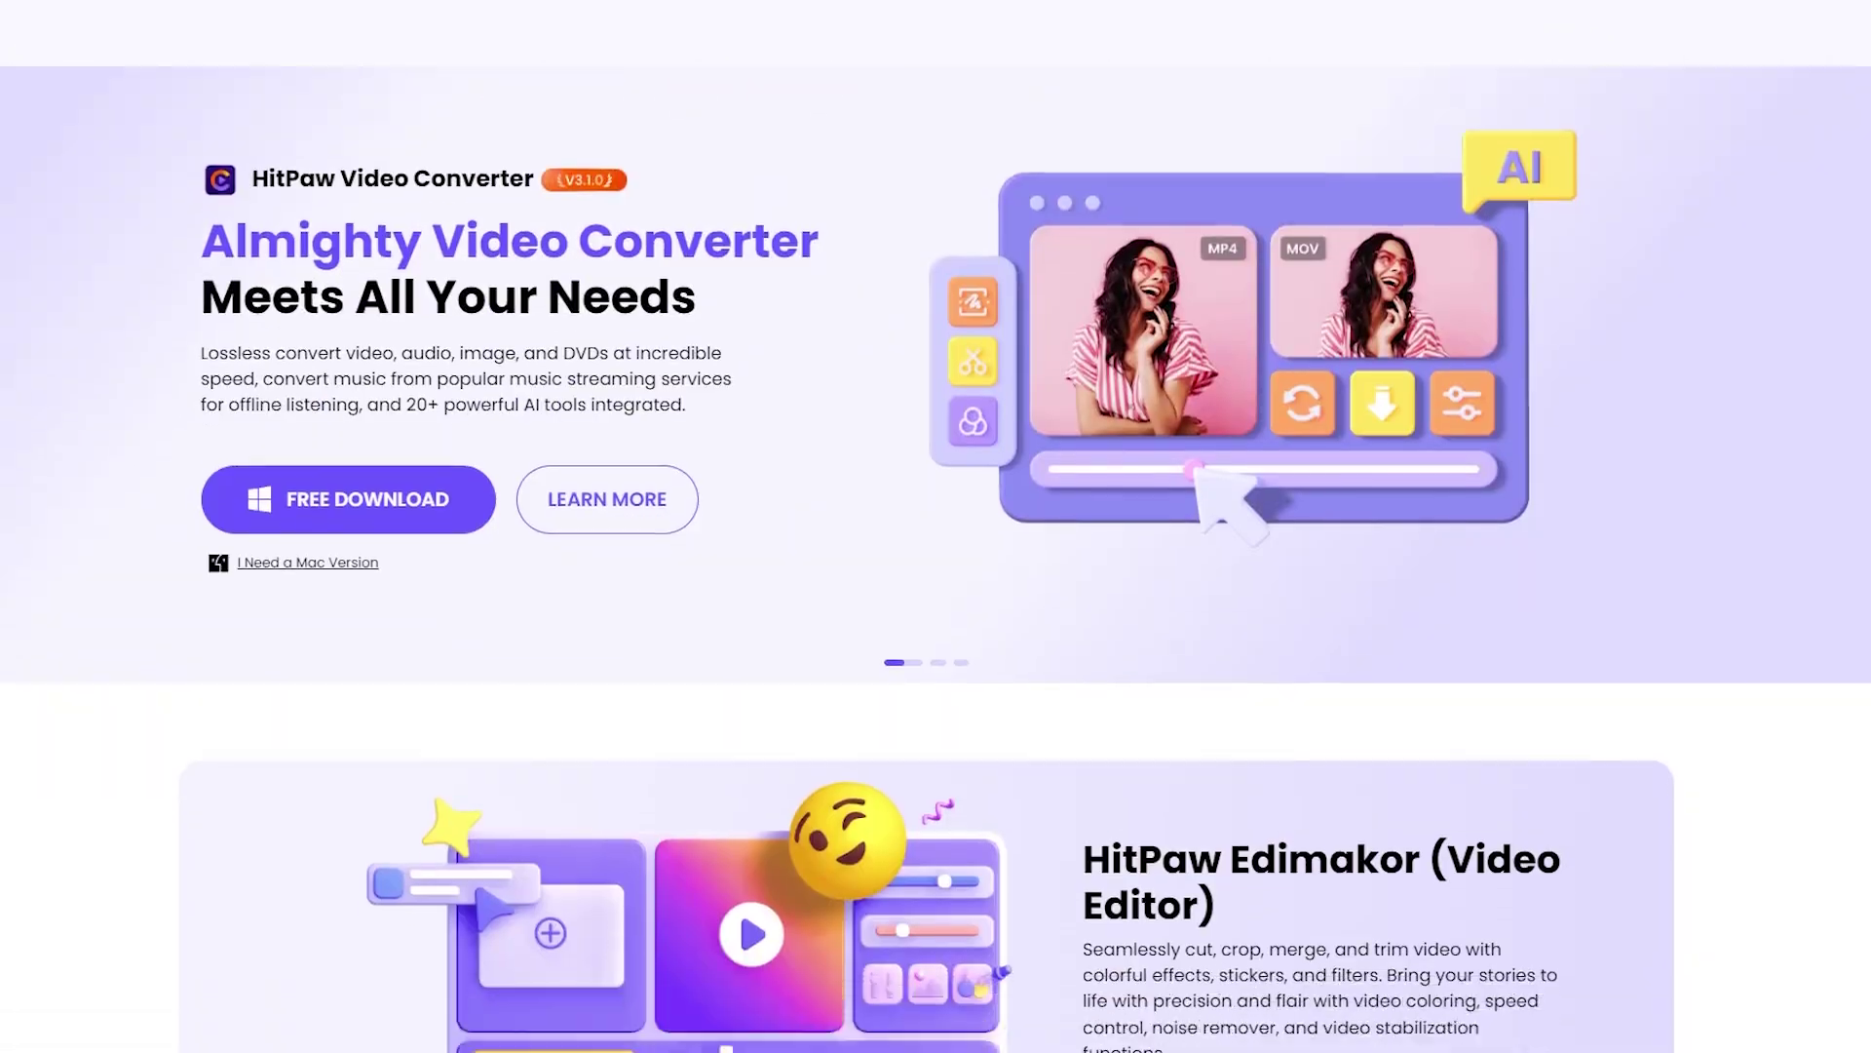
Scroll the HitPaw products page past the Video Object Remover card to the testimonials and download statistics
{"action": "scroll", "coordinate": [935, 556], "scroll_direction": "down", "scroll_amount": 10}
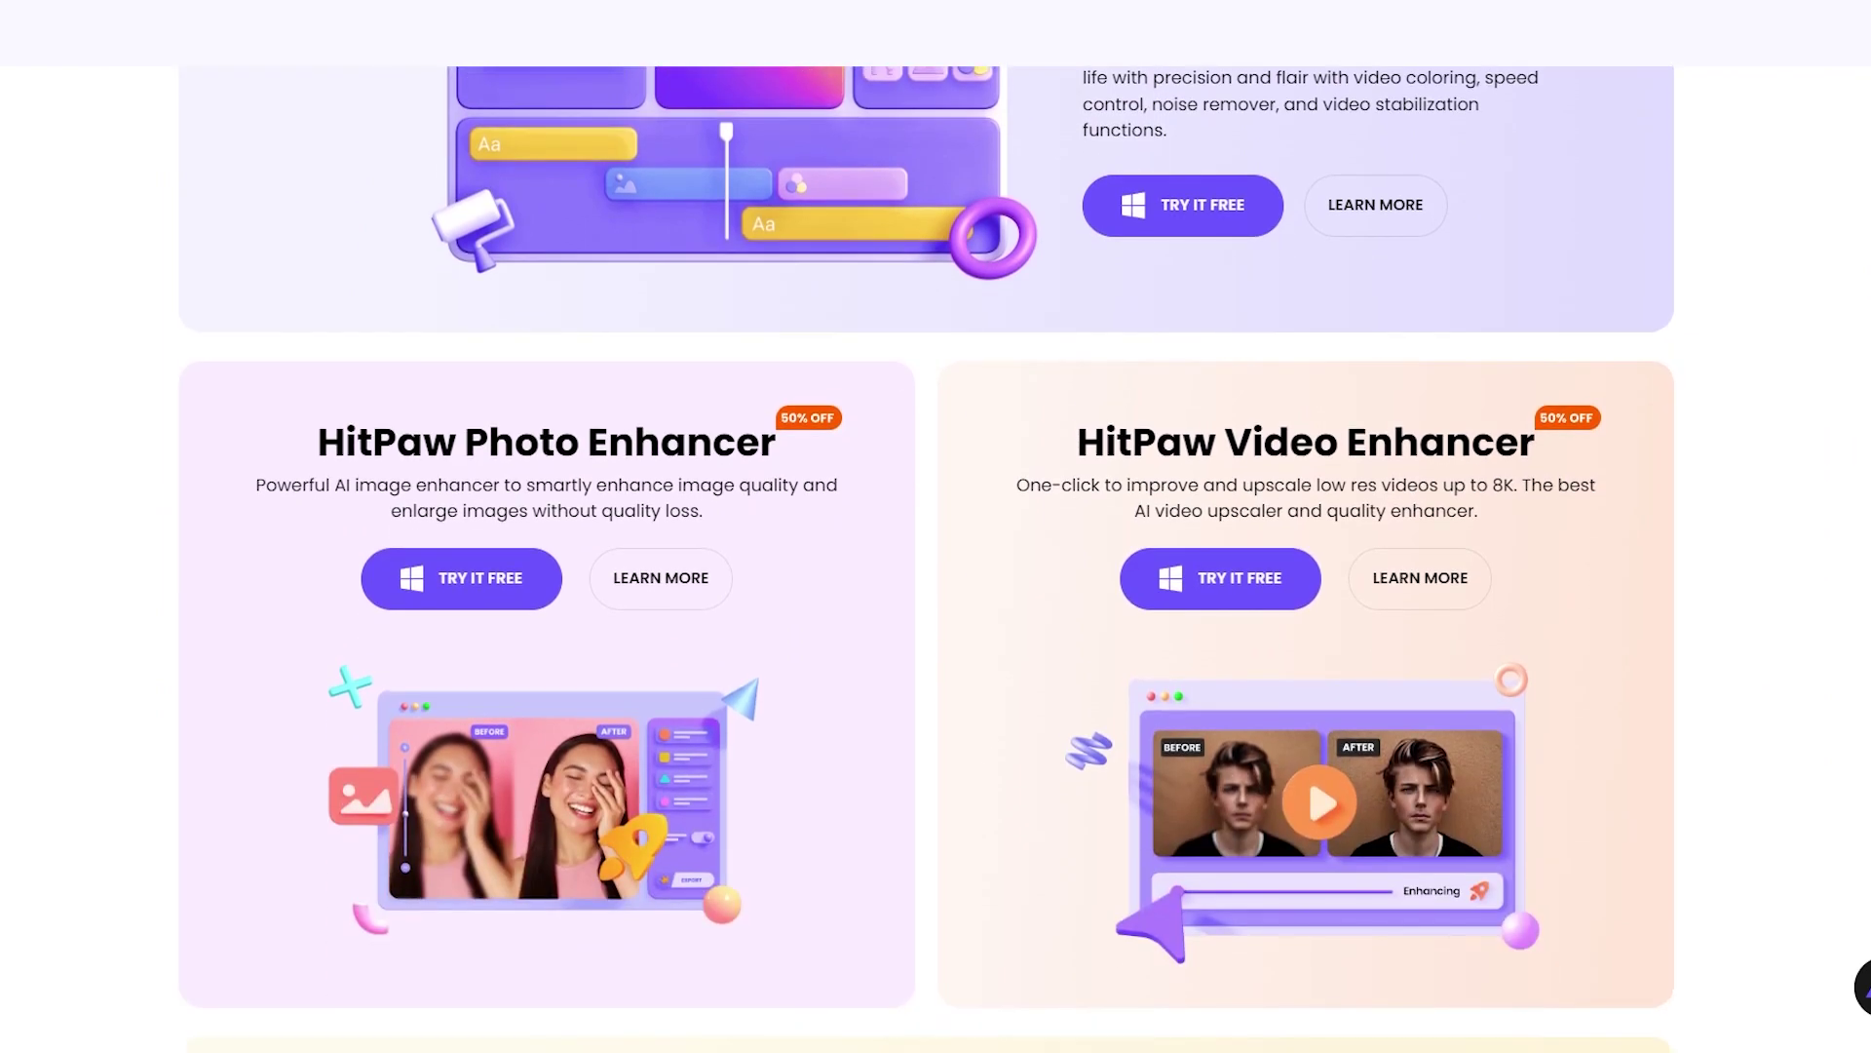
{"action": "scroll", "coordinate": [936, 555], "scroll_direction": "down", "scroll_amount": 10}
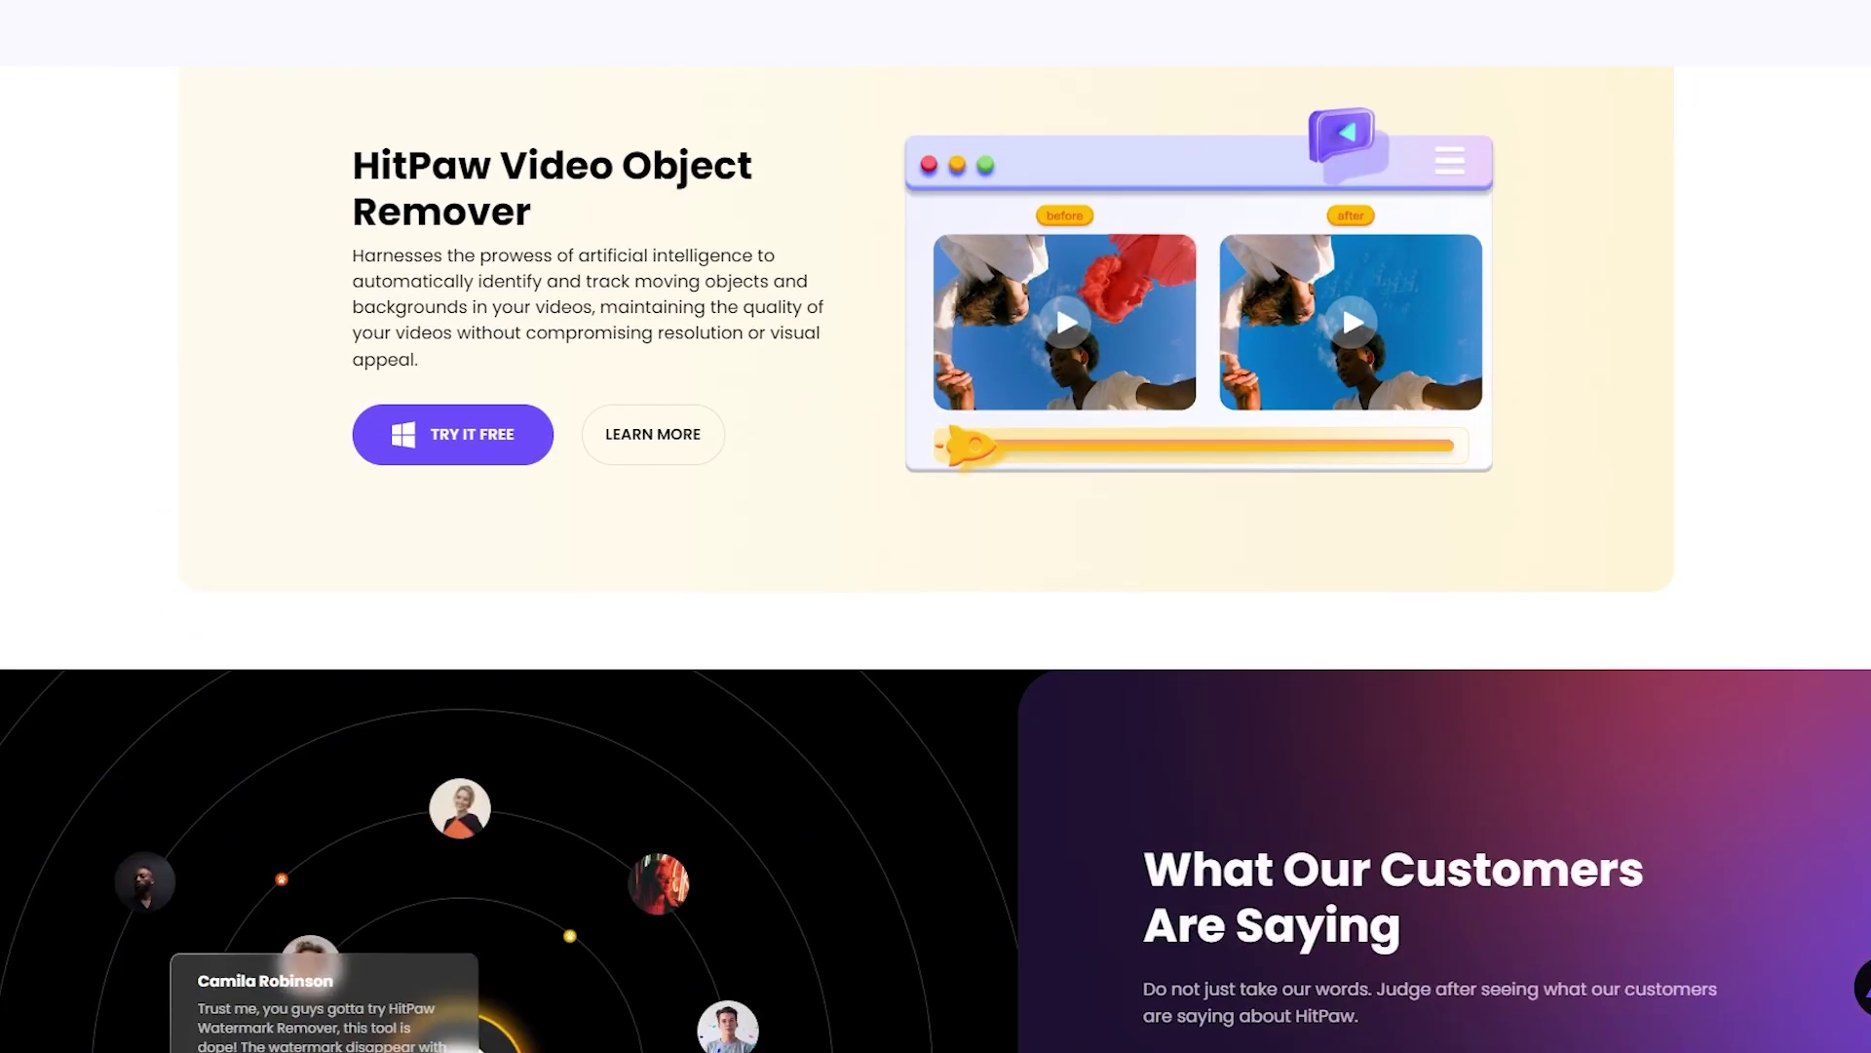
{"action": "scroll", "coordinate": [935, 556], "scroll_direction": "down", "scroll_amount": 6}
{"action": "scroll", "coordinate": [935, 556], "scroll_direction": "down", "scroll_amount": 3}
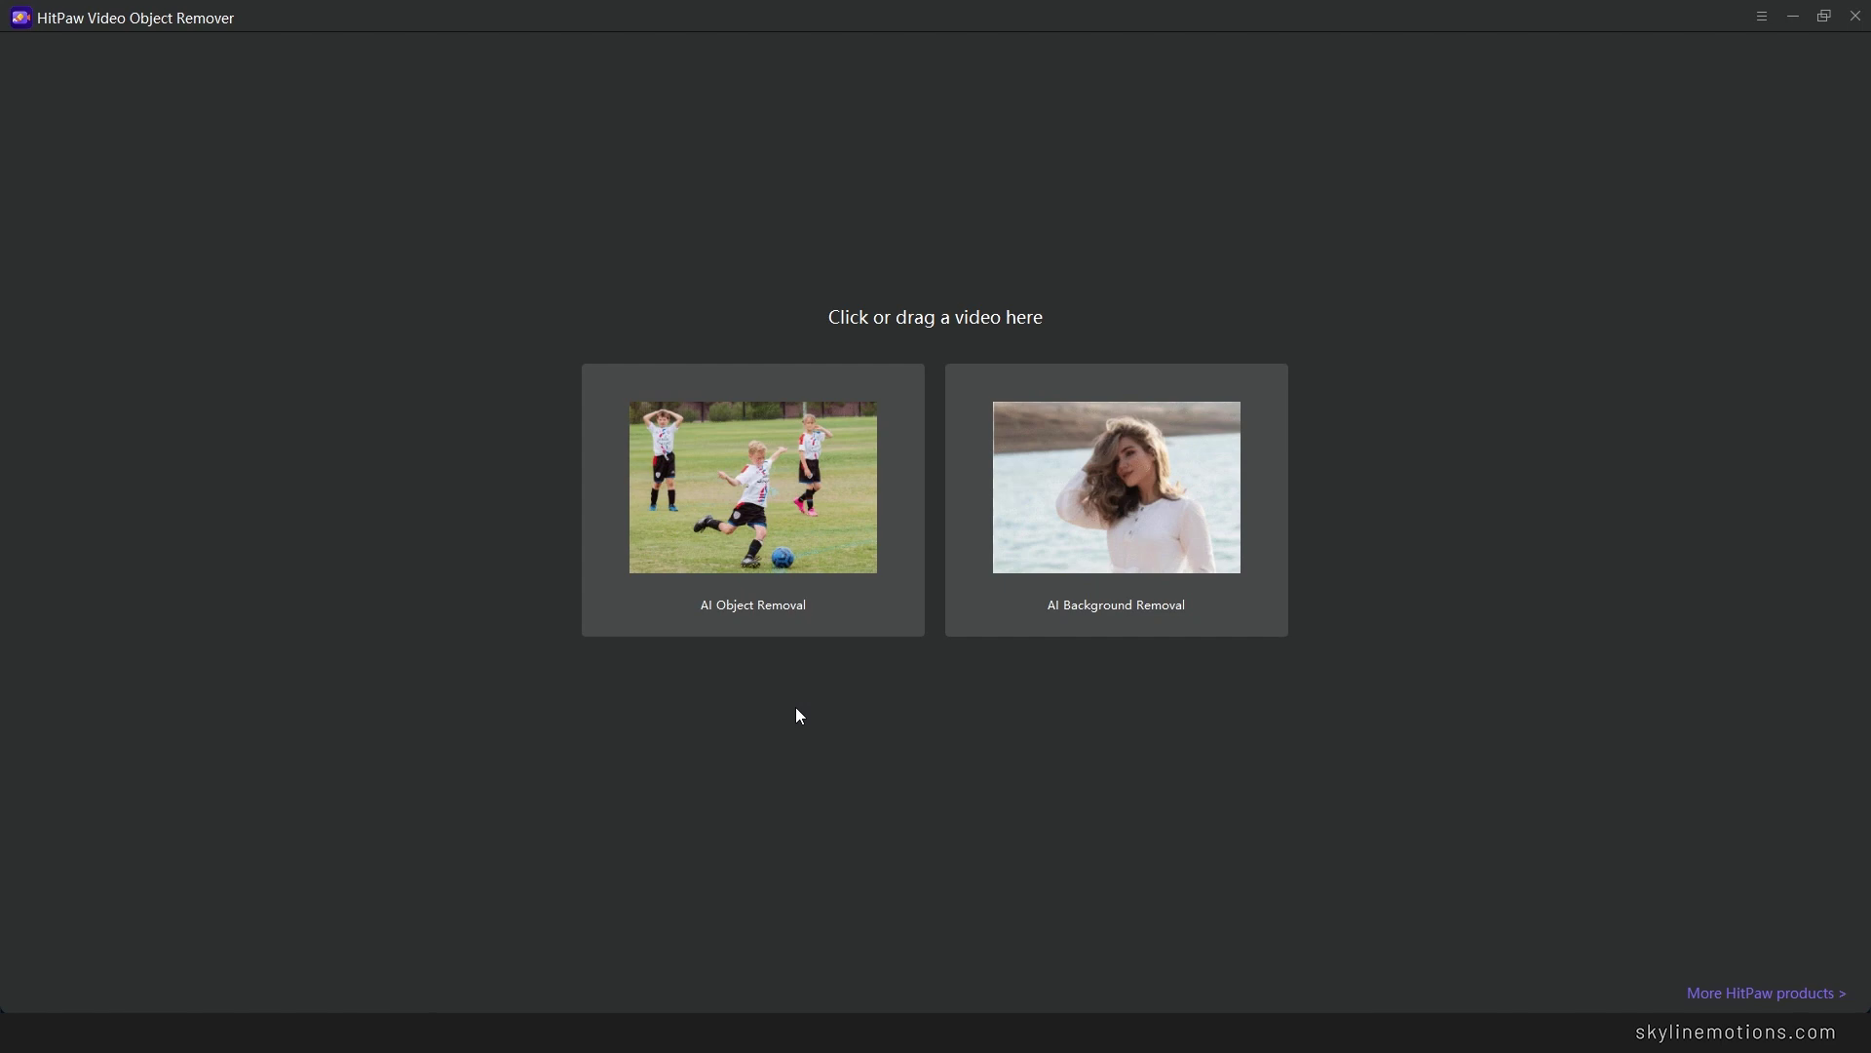
Load Clip 01 from Video Clips into AI Object Removal and box the signpost for removal
{"action": "left_click", "coordinate": [789, 546]}
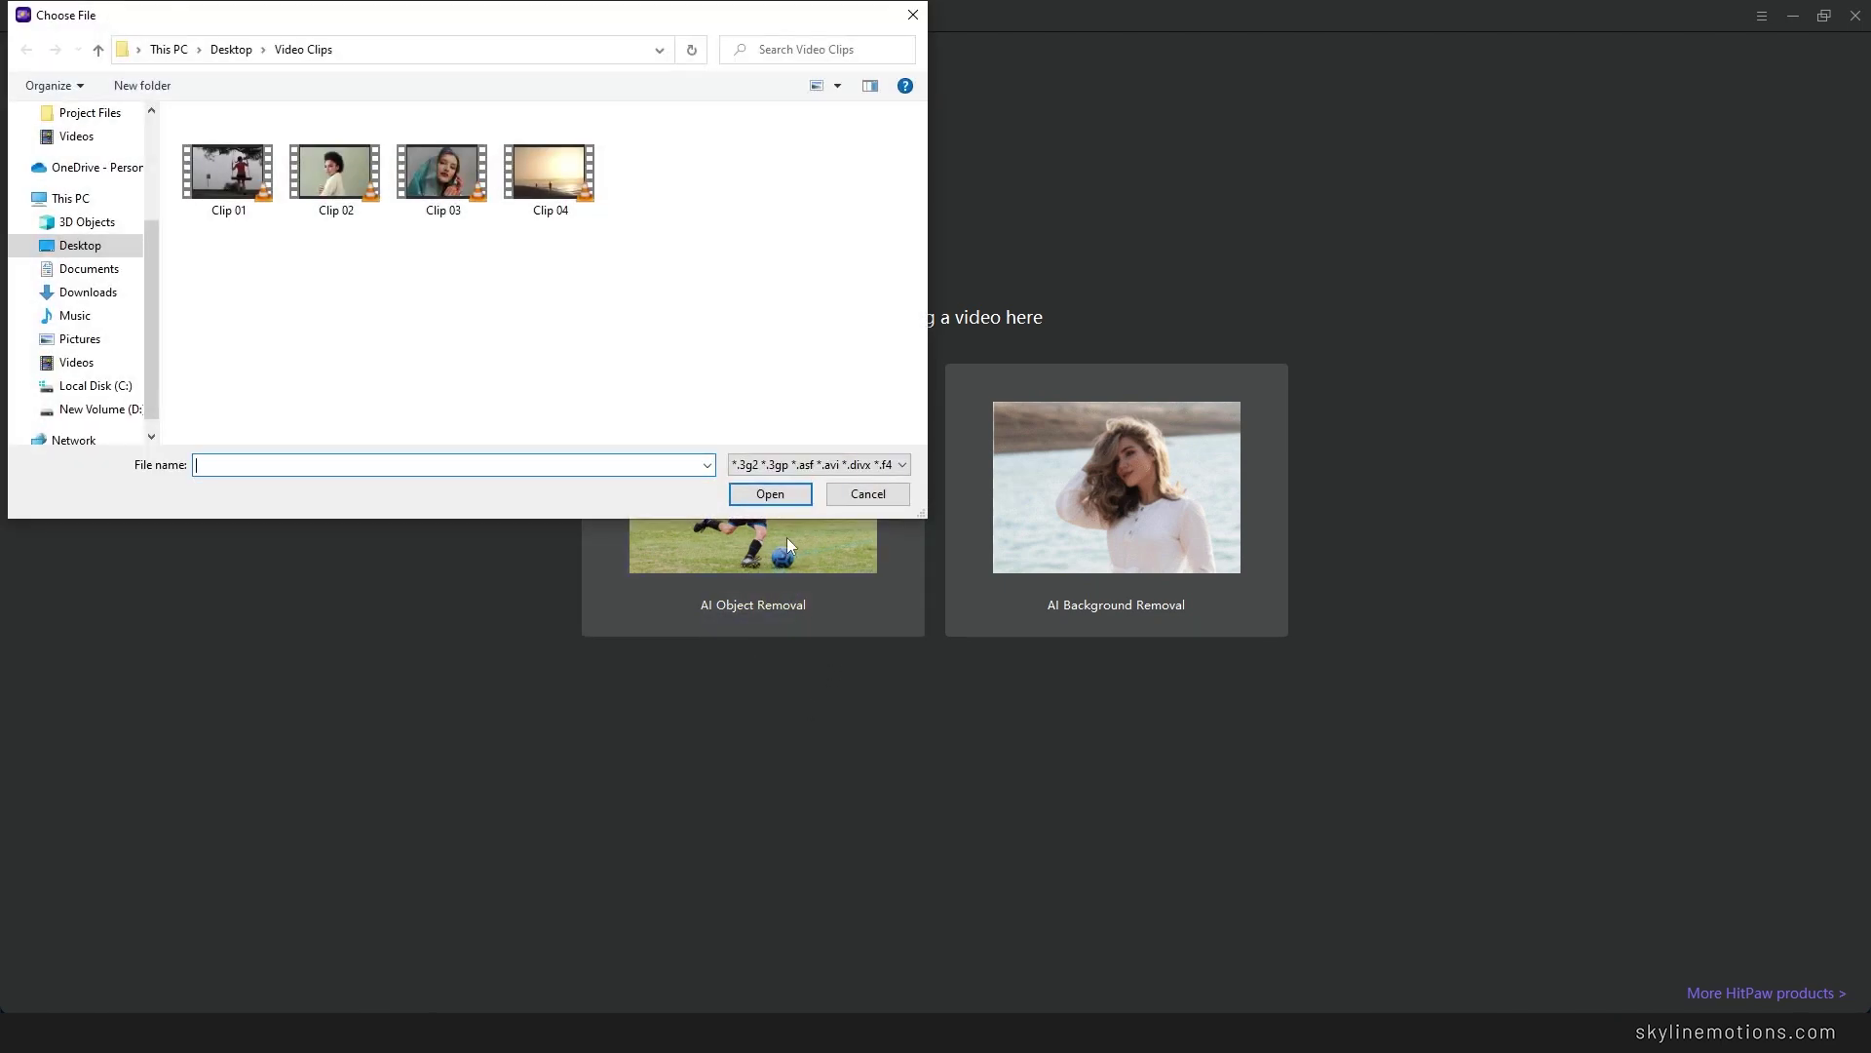
{"action": "left_click", "coordinate": [234, 173]}
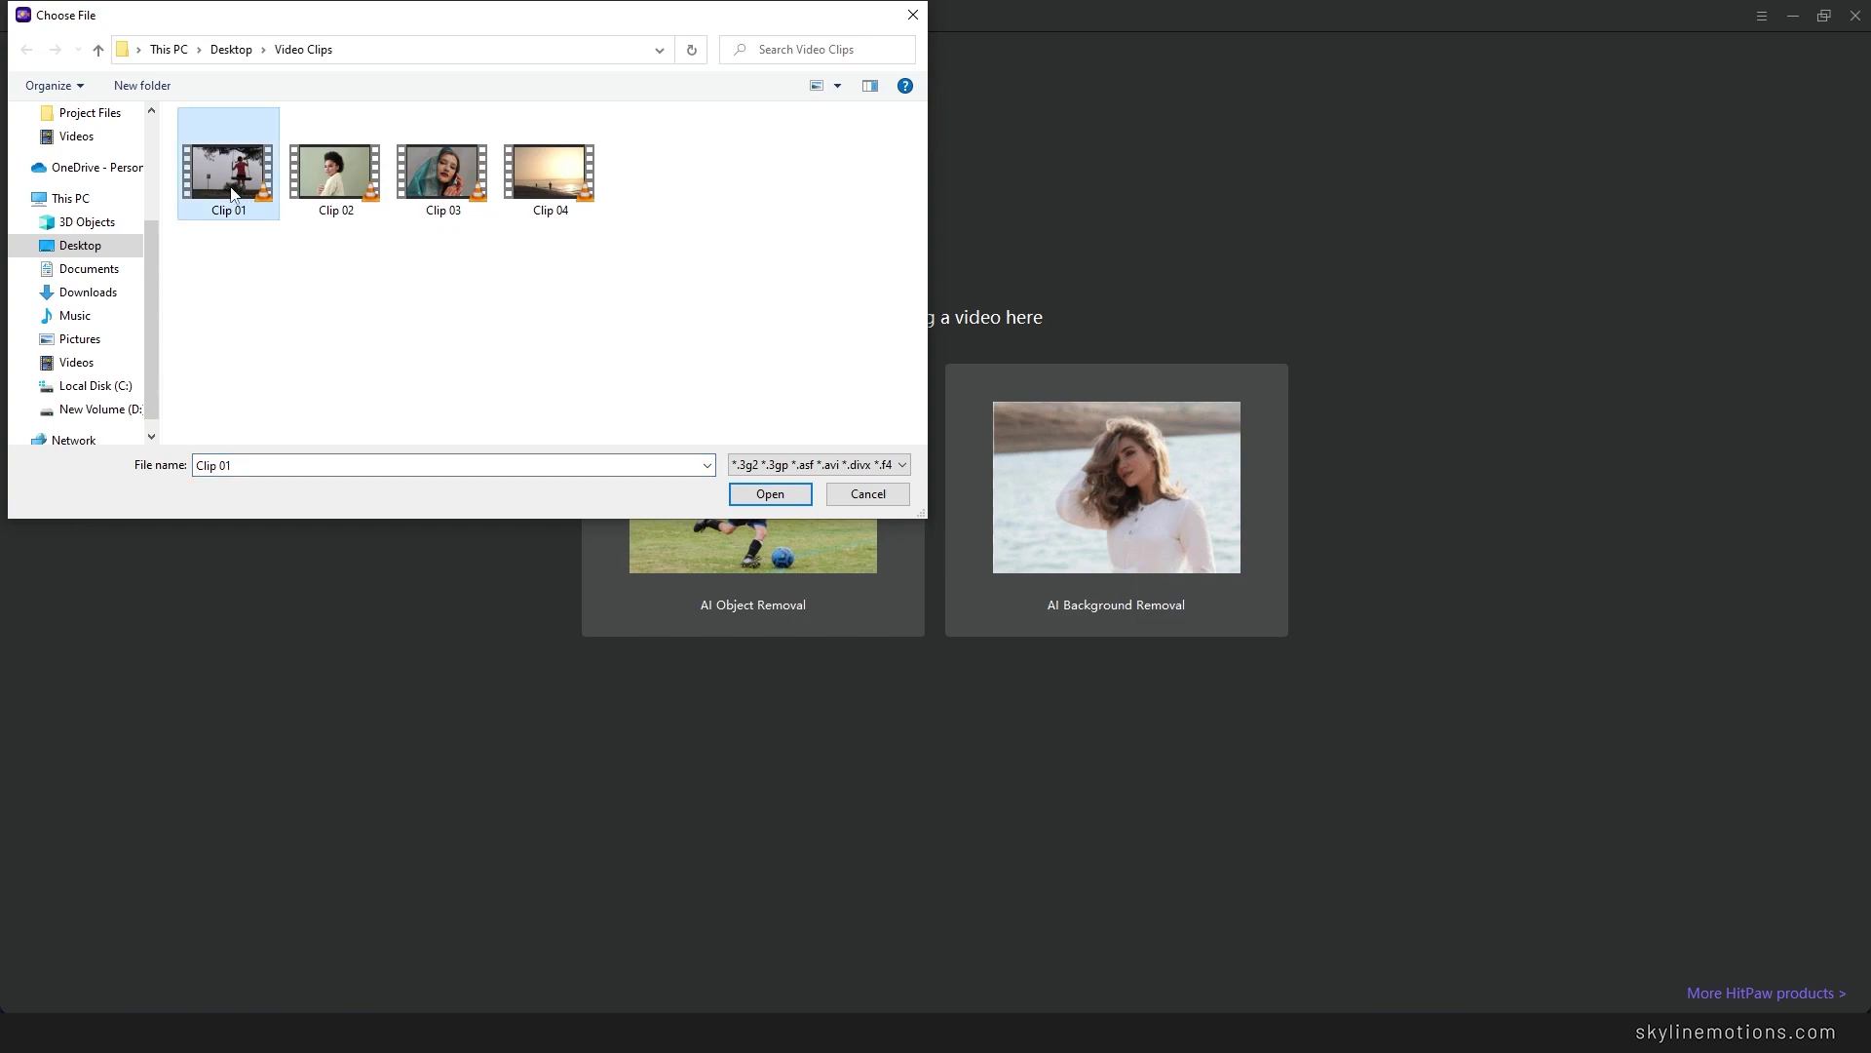
{"action": "left_click", "coordinate": [769, 493]}
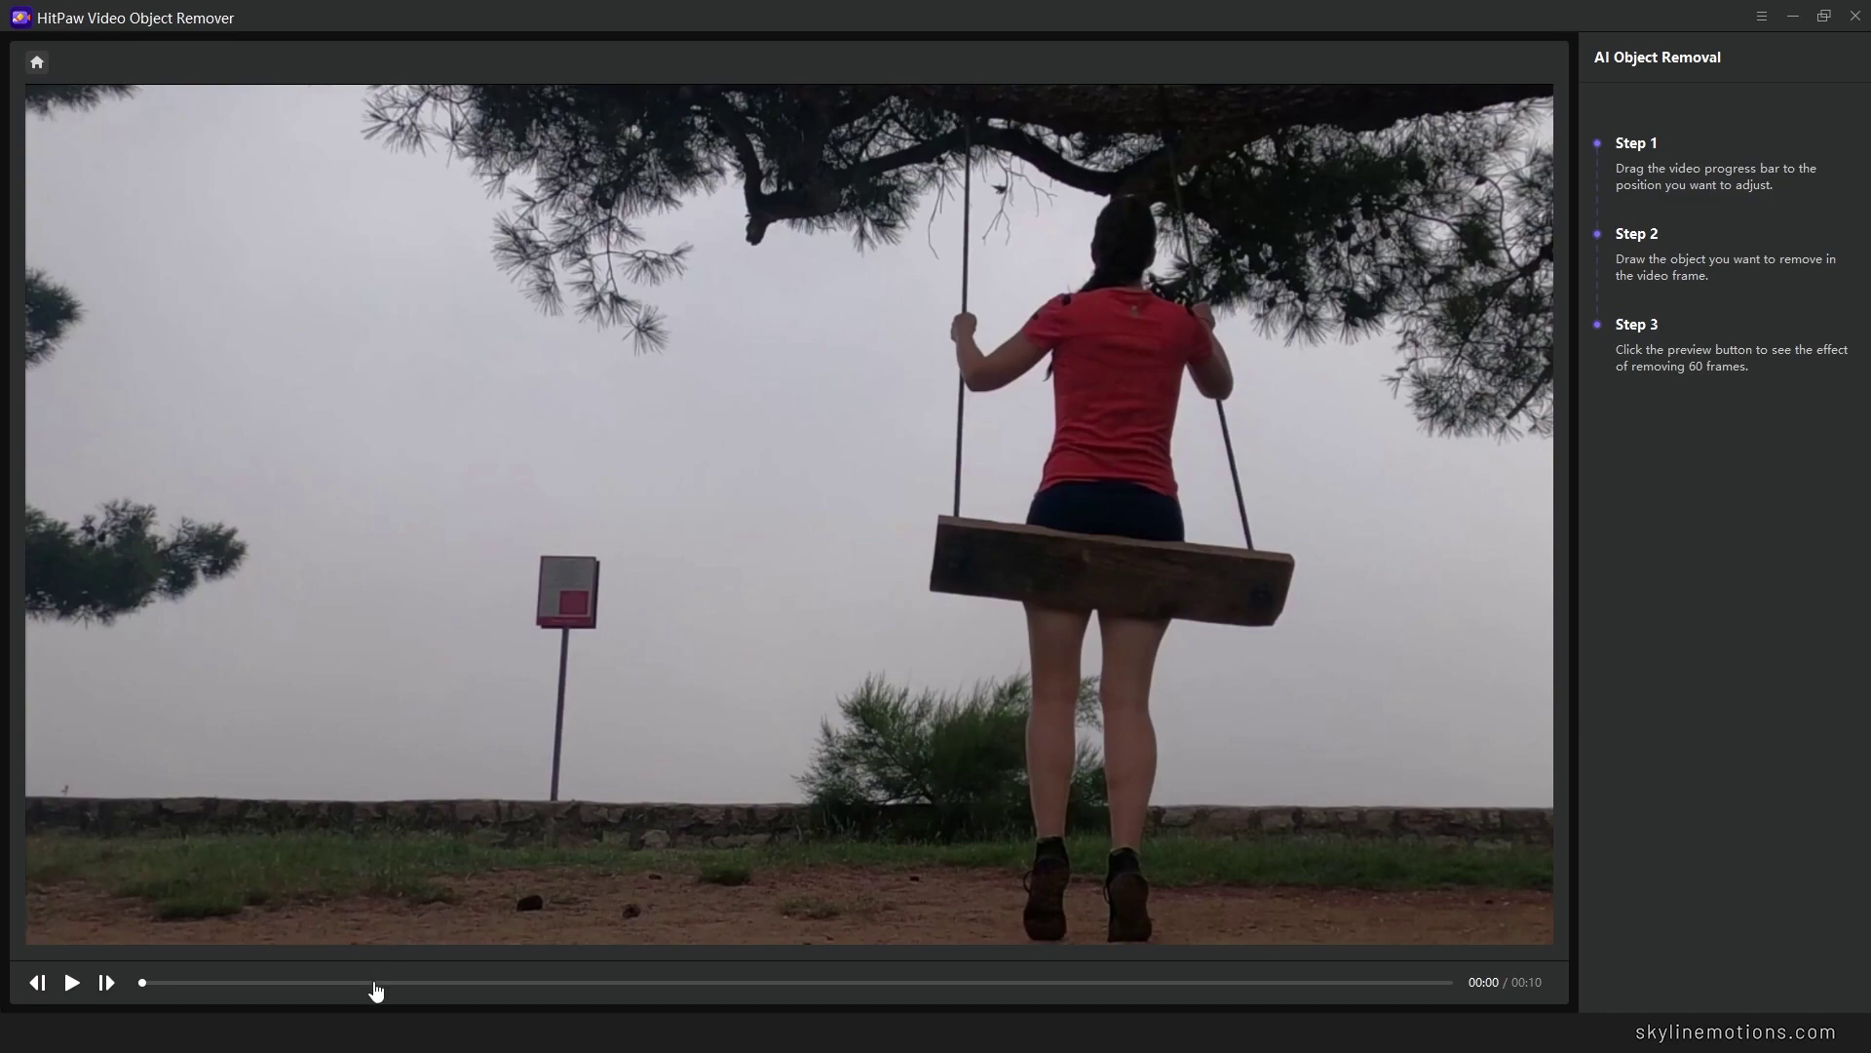
{"action": "left_click_drag", "start_coordinate": [370, 982], "coordinate": [155, 933]}
{"action": "mouse_move", "coordinate": [454, 488]}
{"action": "left_mouse_down"}
{"action": "mouse_move", "coordinate": [624, 598]}
{"action": "mouse_move", "coordinate": [667, 812]}
{"action": "left_mouse_up"}
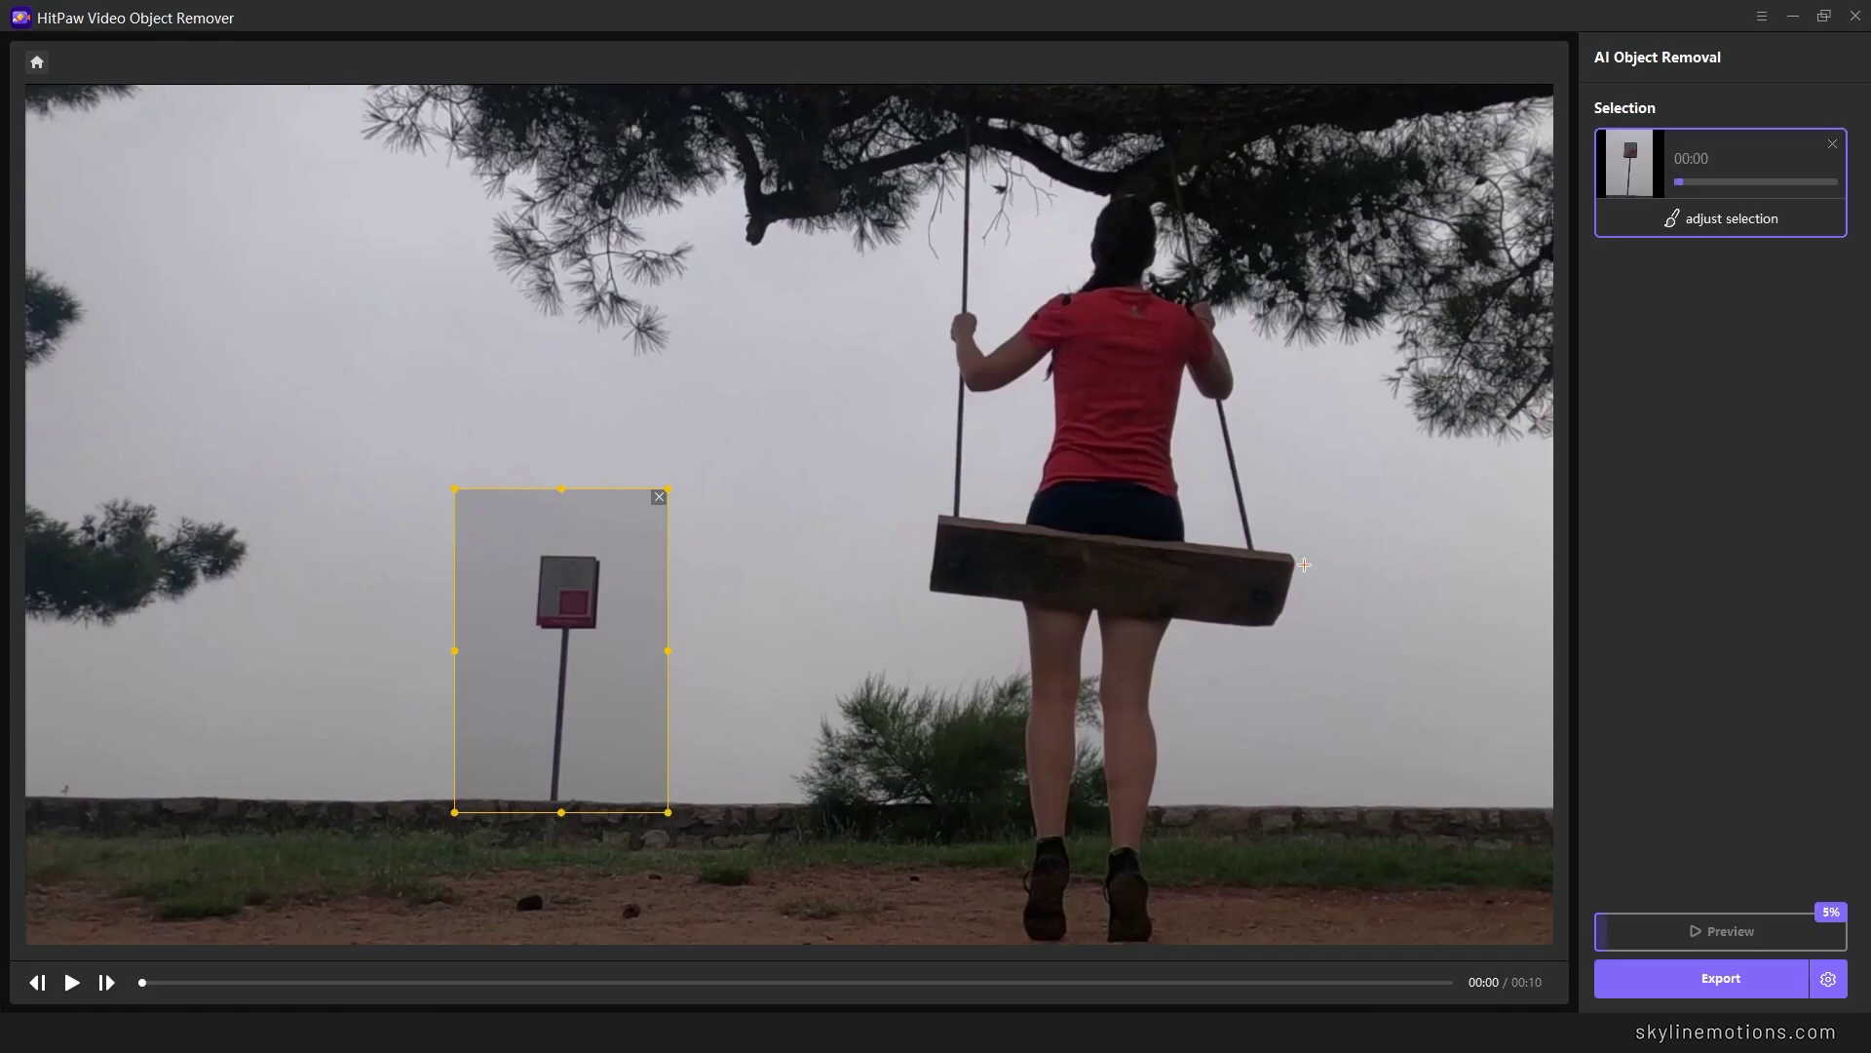
{"action": "left_click", "coordinate": [1717, 222]}
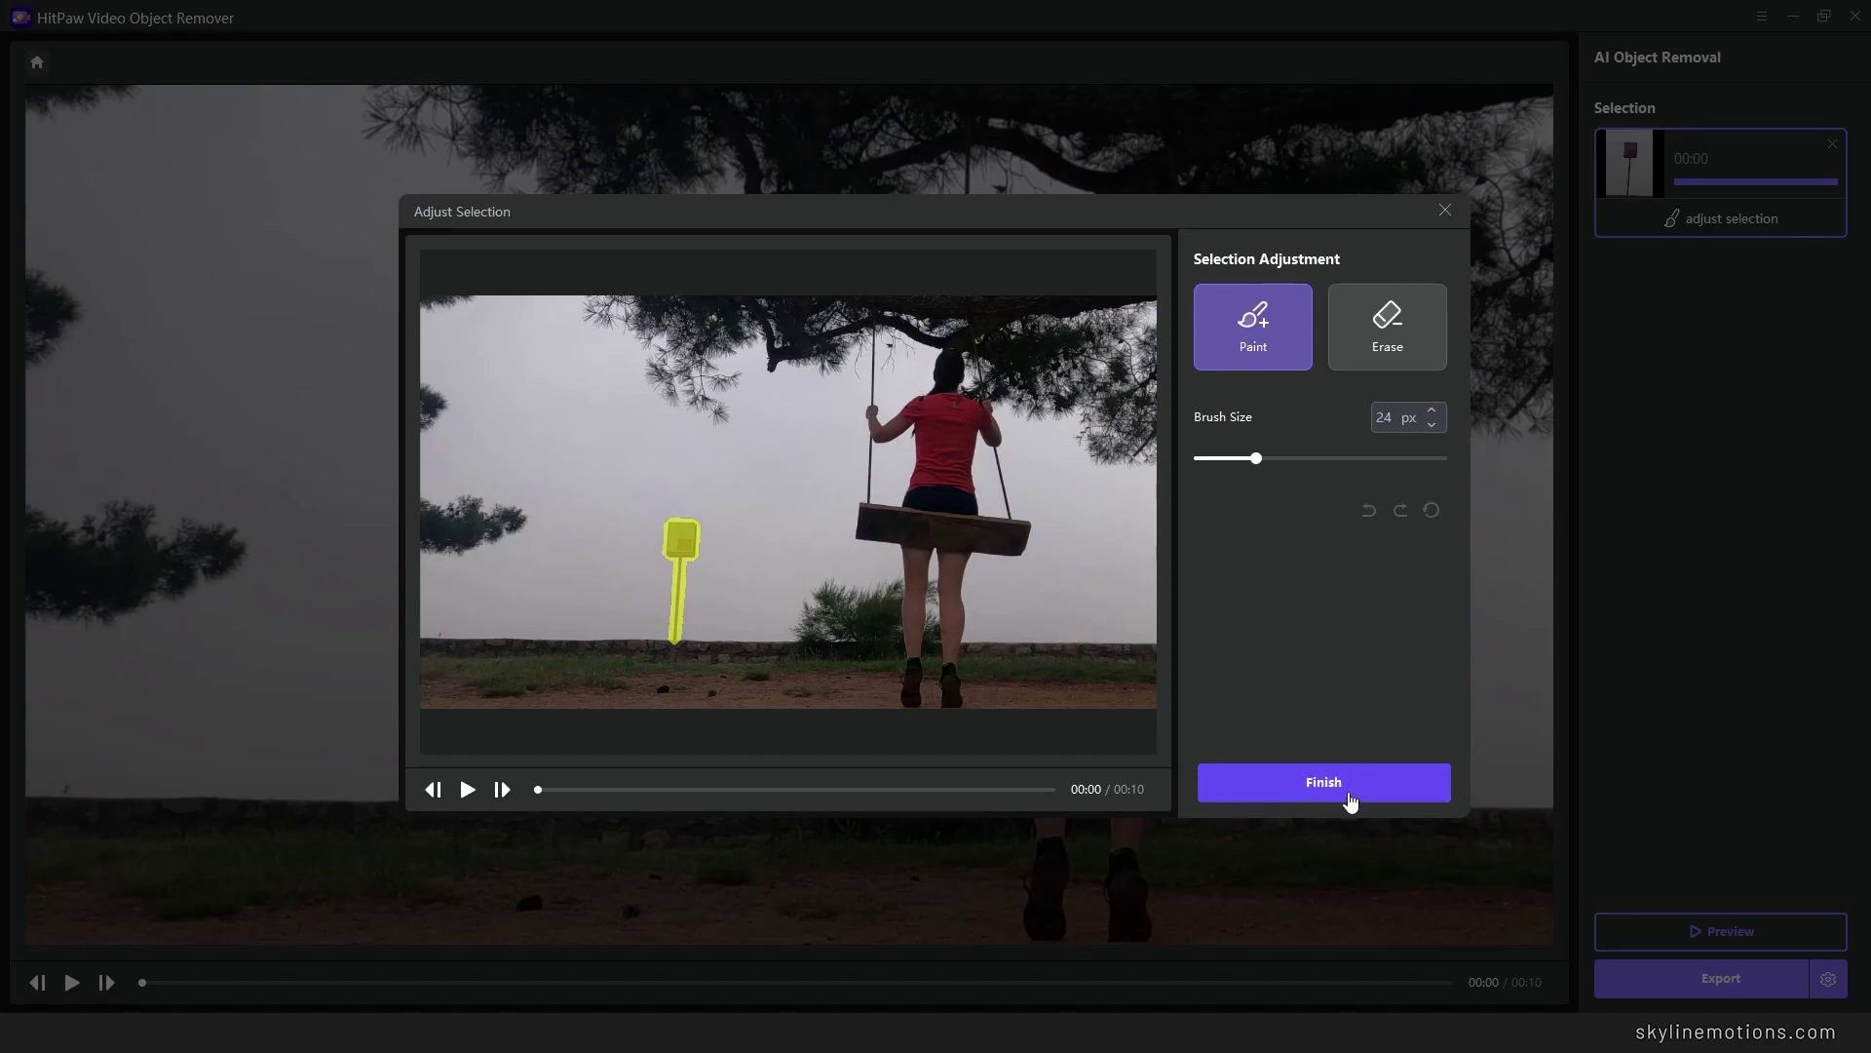
{"action": "left_click", "coordinate": [1446, 211]}
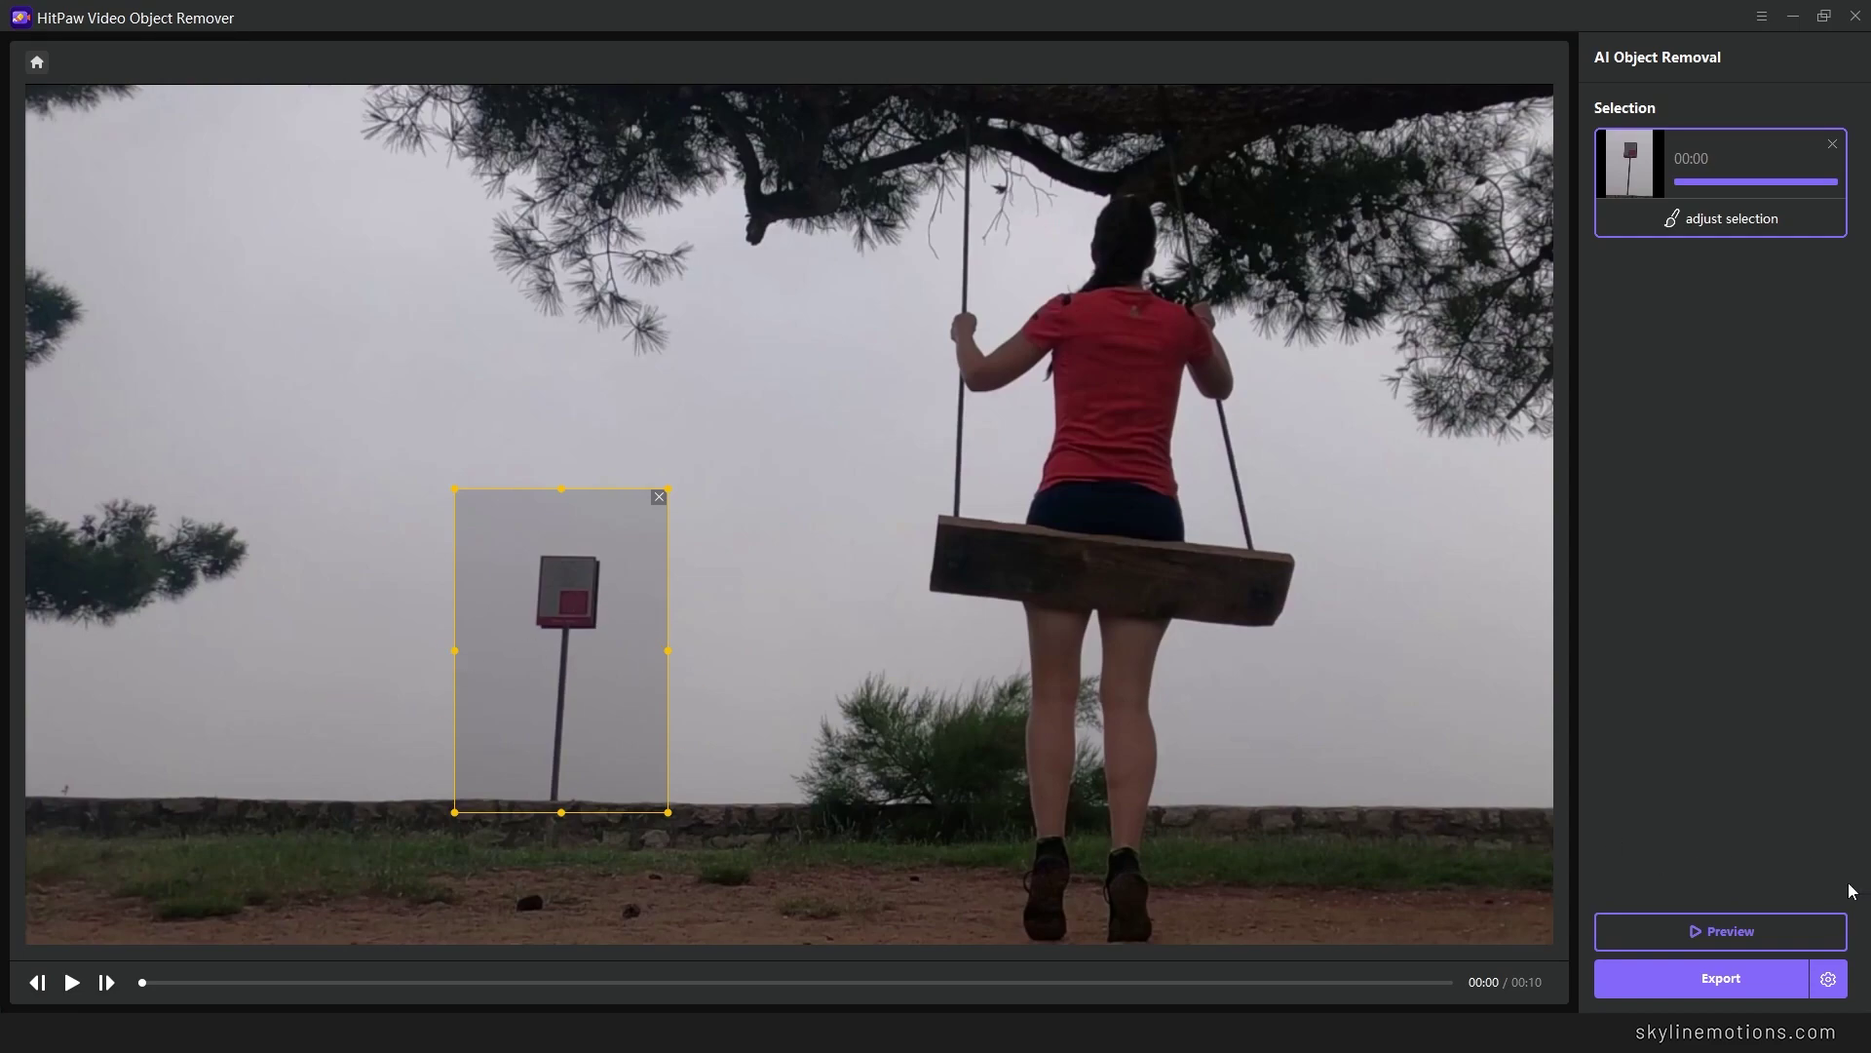
Generate and play the AI removal preview of the swing clip without the signpost, then close it
{"action": "left_click", "coordinate": [1713, 933]}
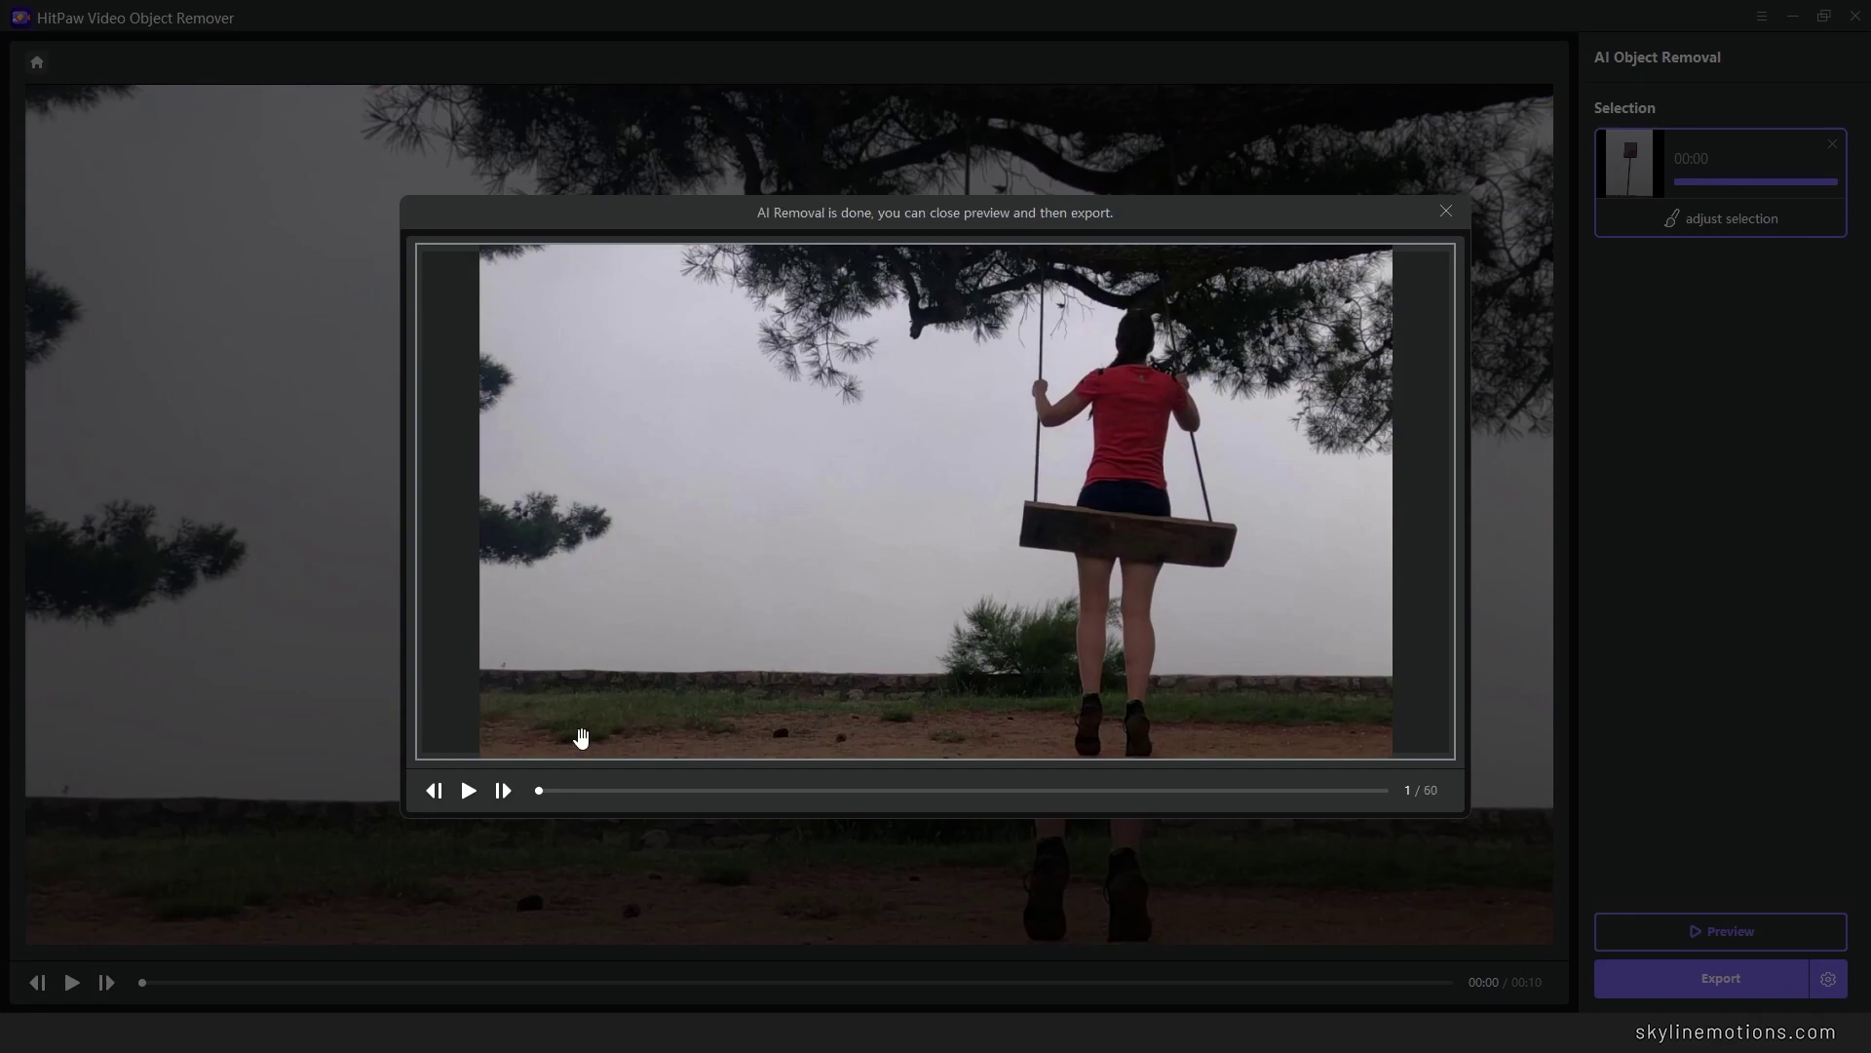
{"action": "left_click", "coordinate": [469, 791]}
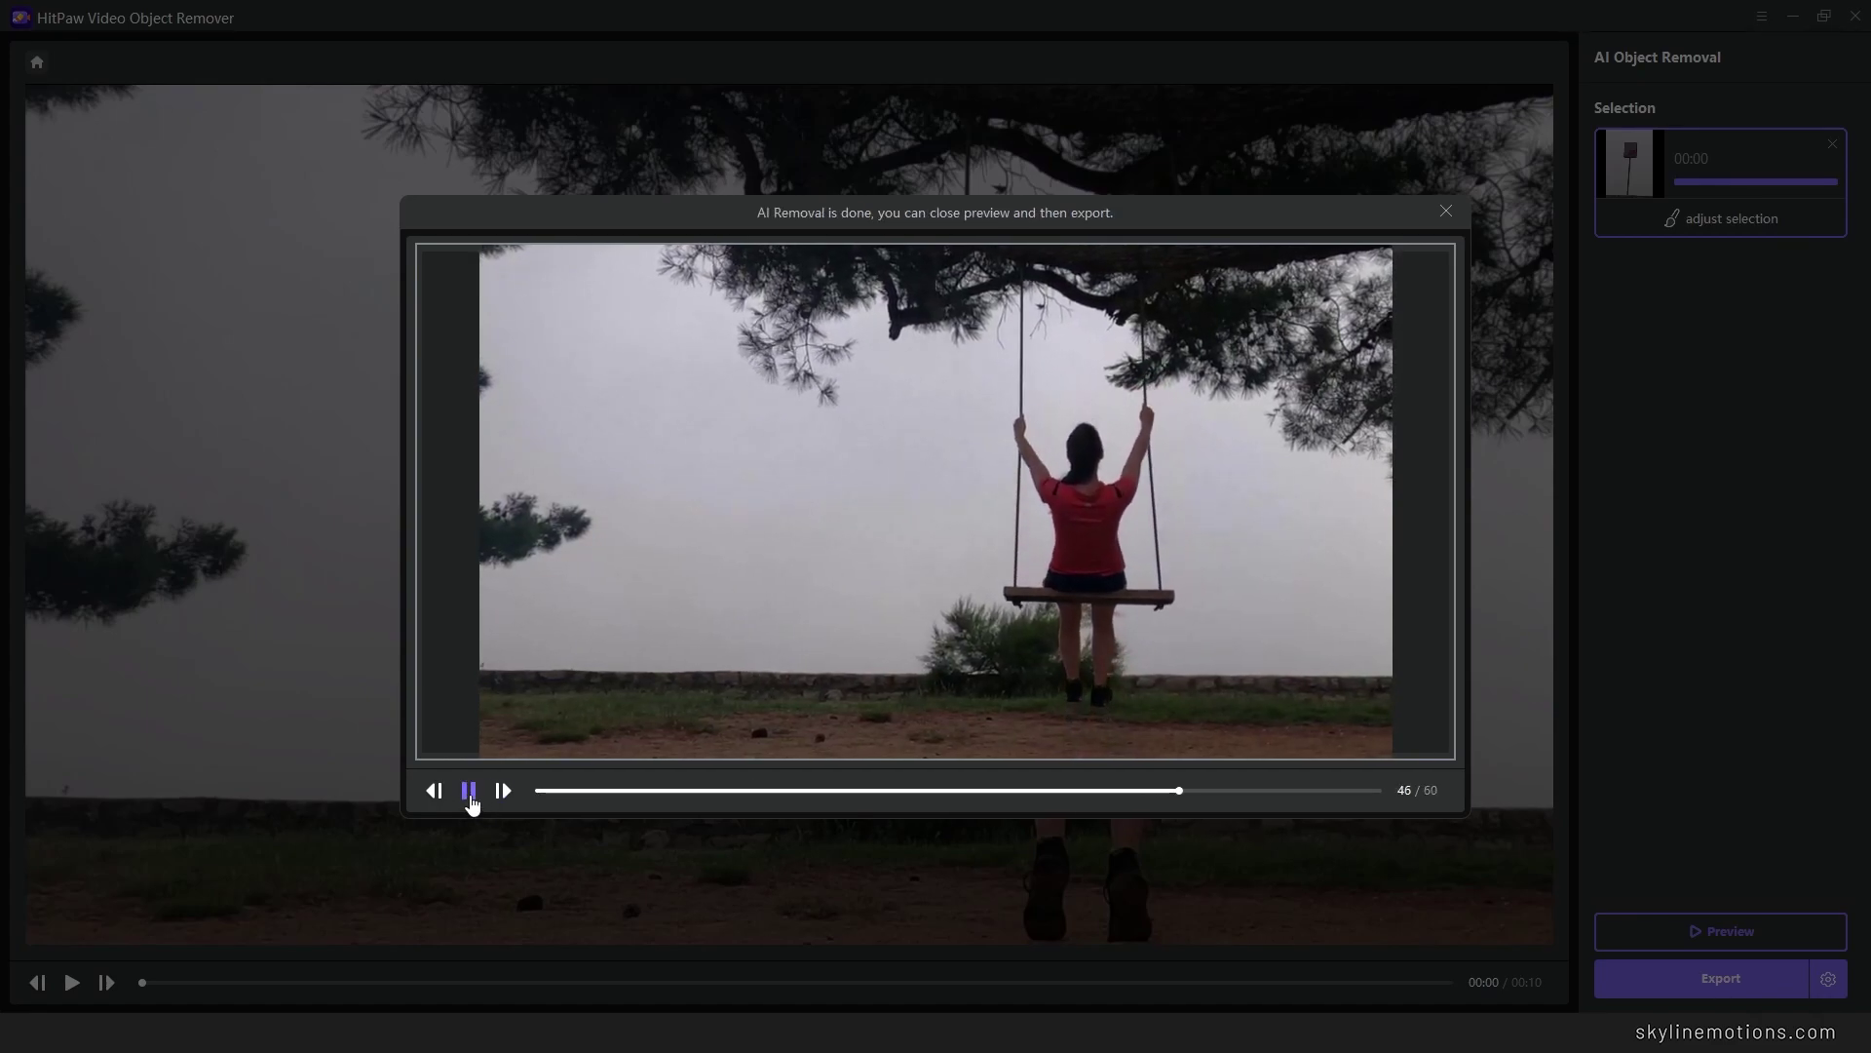
{"action": "left_click", "coordinate": [1446, 212]}
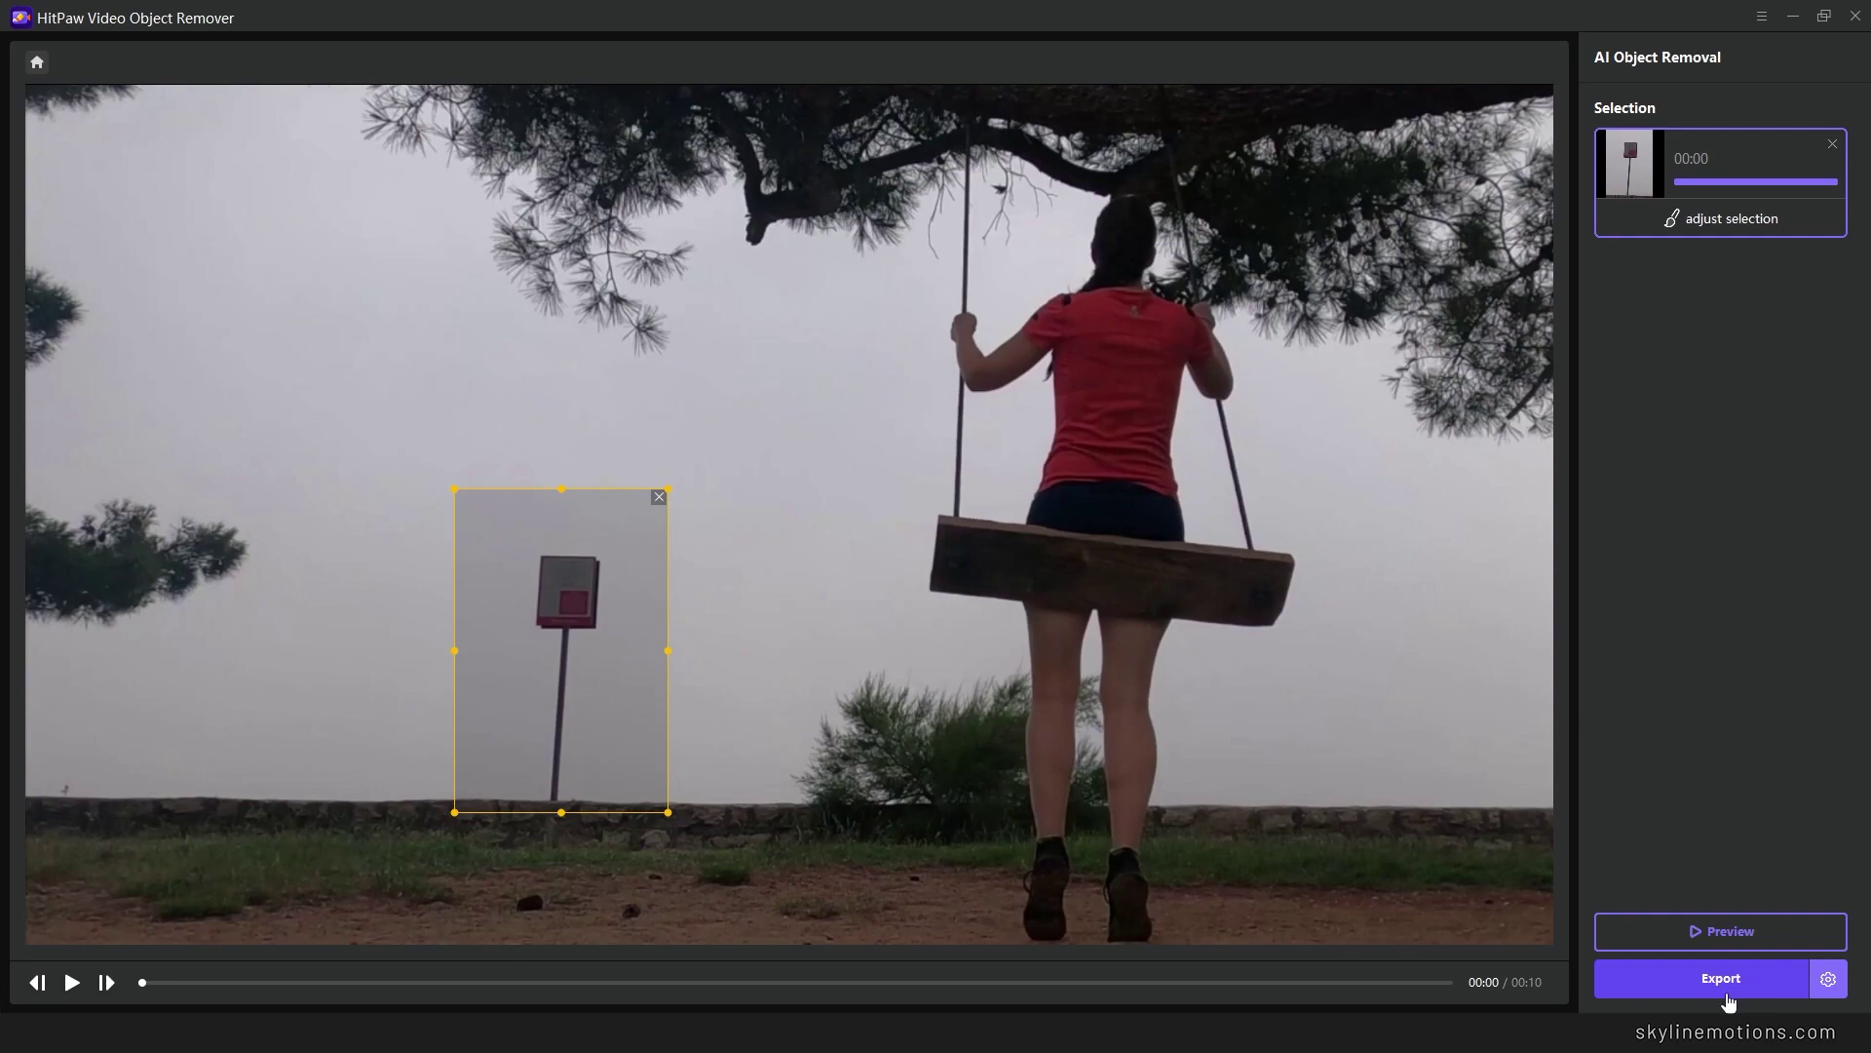
Export the signpost-free swing clip with the output format kept as MP4
{"action": "left_click", "coordinate": [1826, 981]}
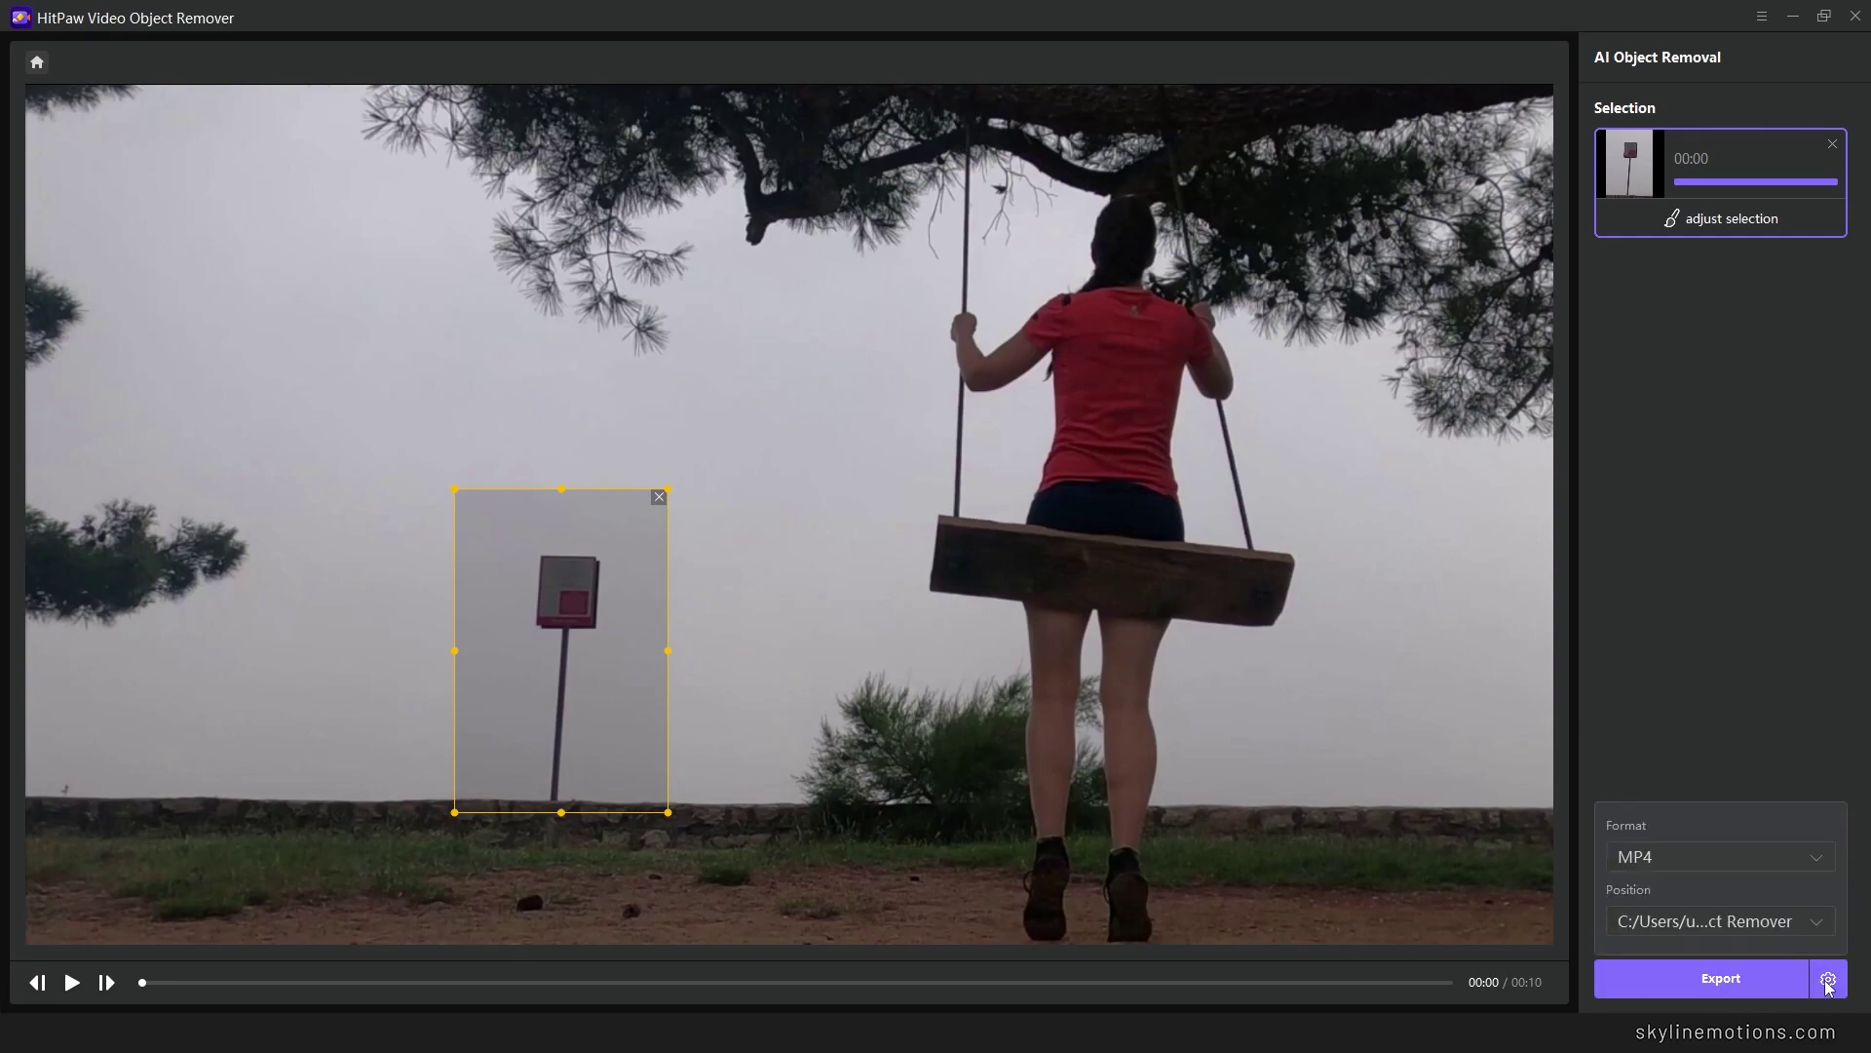
{"action": "left_click", "coordinate": [1721, 864]}
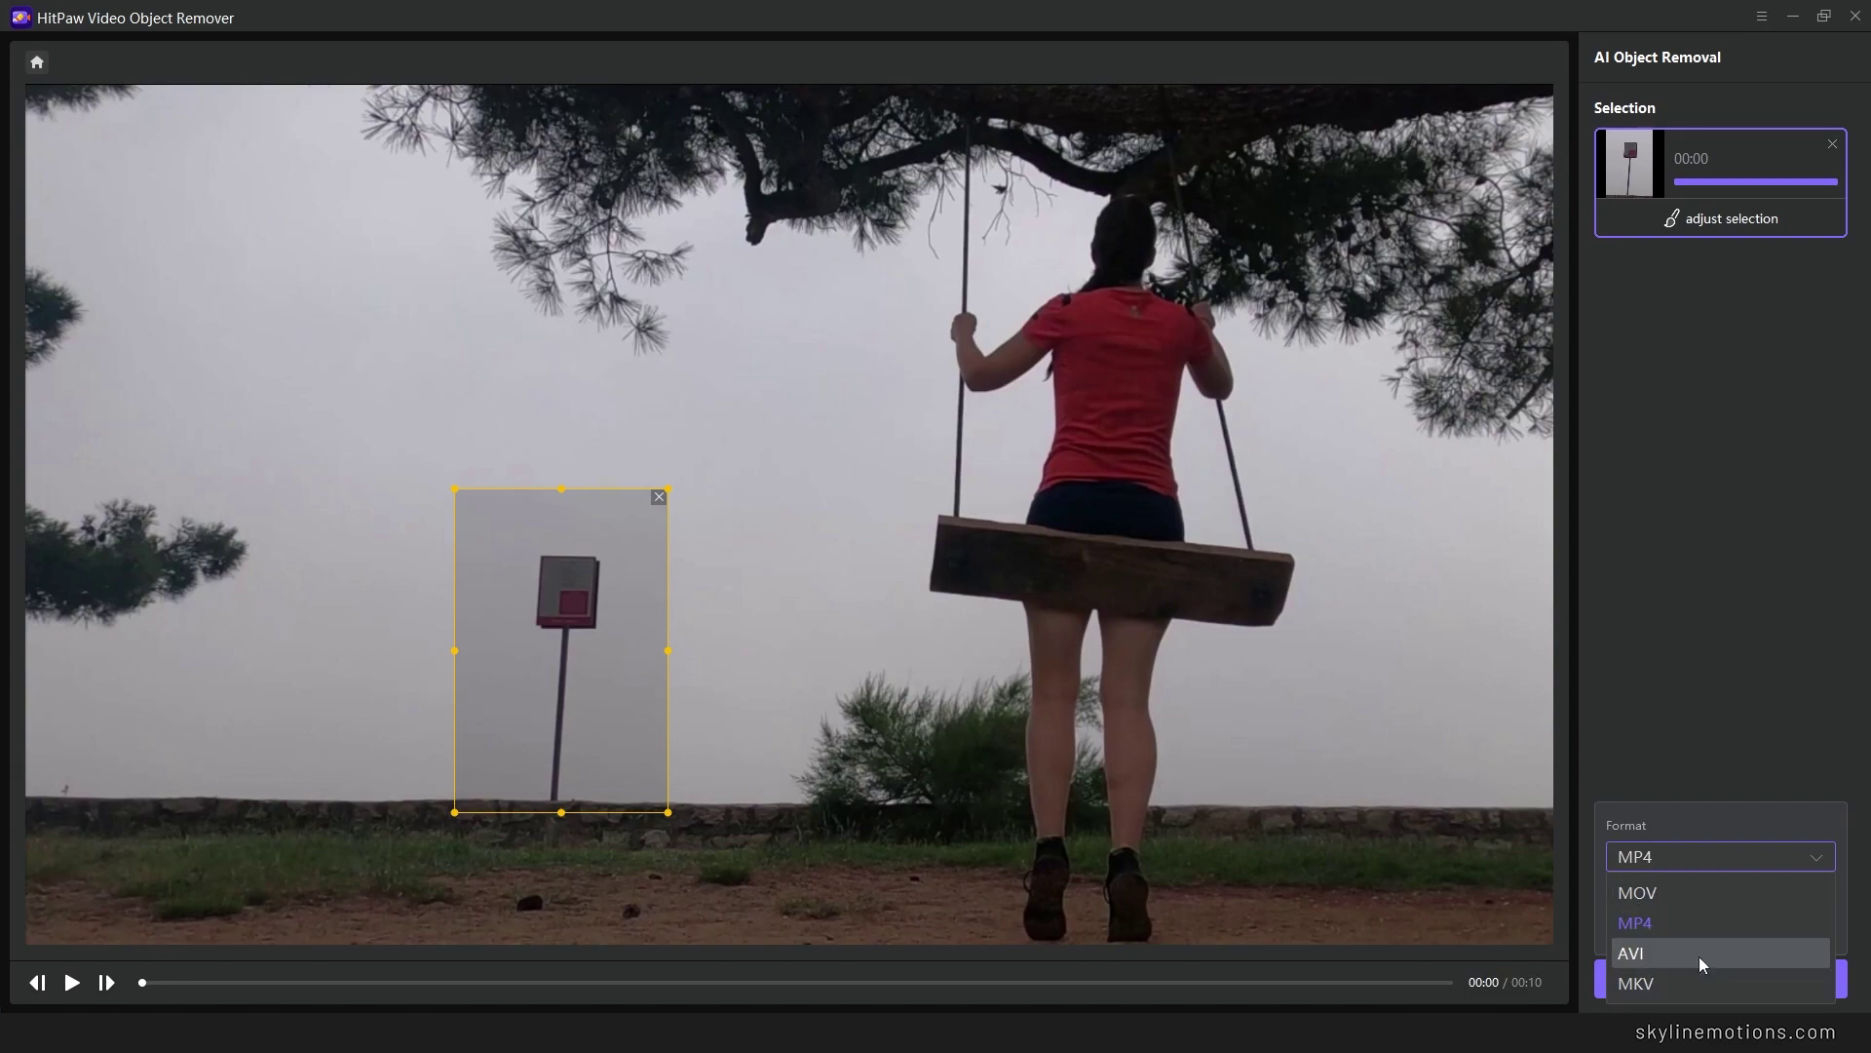
{"action": "left_click", "coordinate": [1658, 915]}
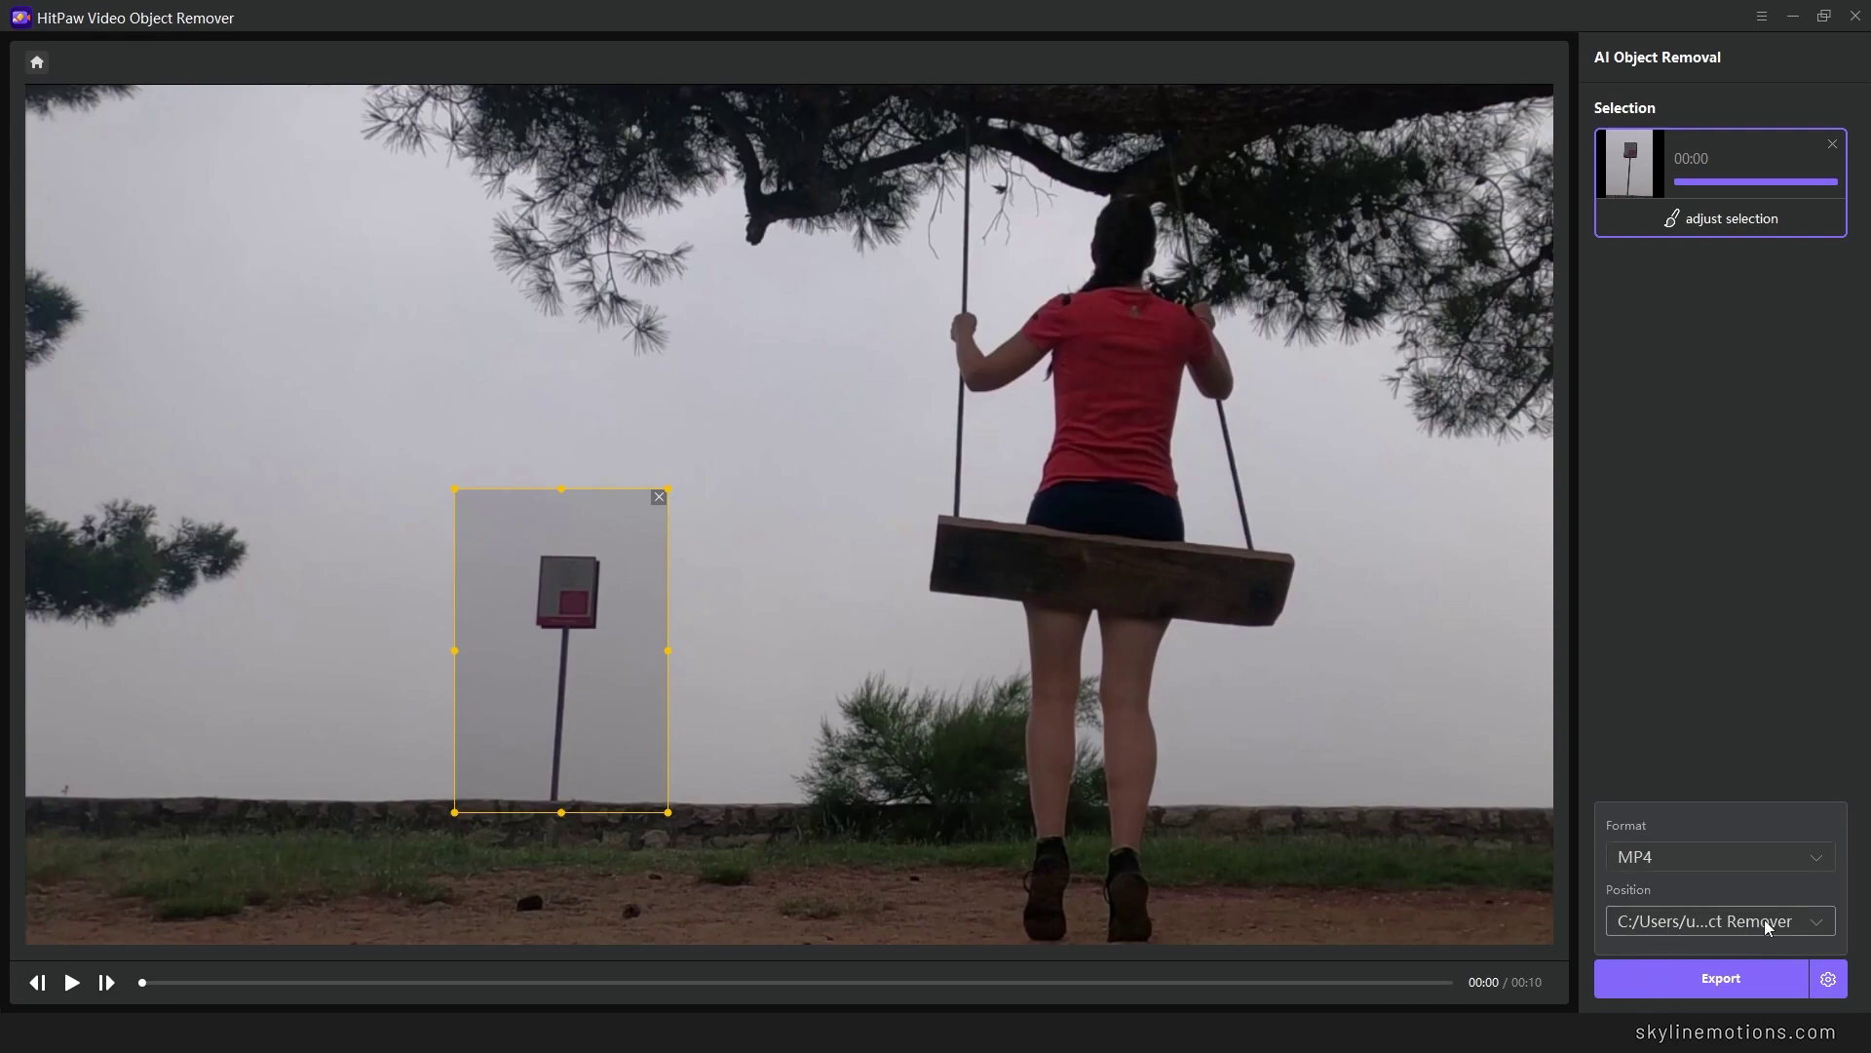
{"action": "left_click", "coordinate": [1717, 983]}
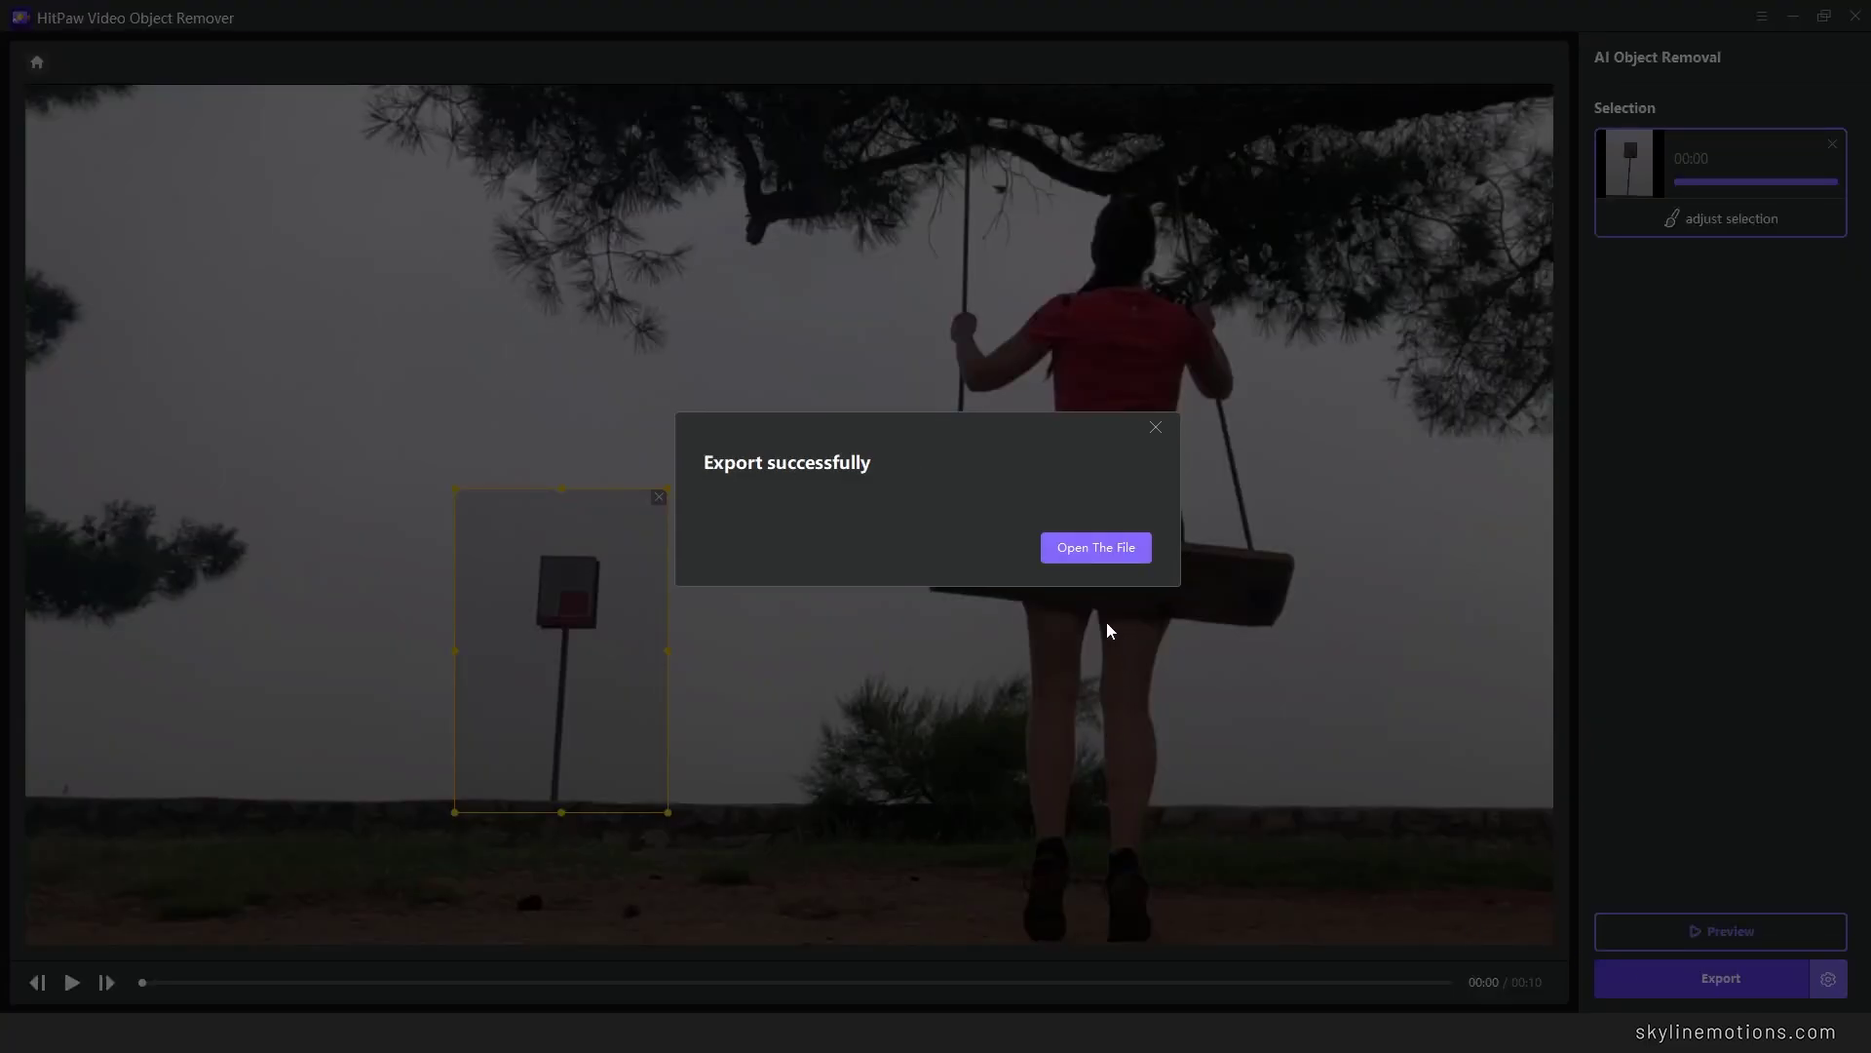
{"action": "left_click", "coordinate": [1091, 549]}
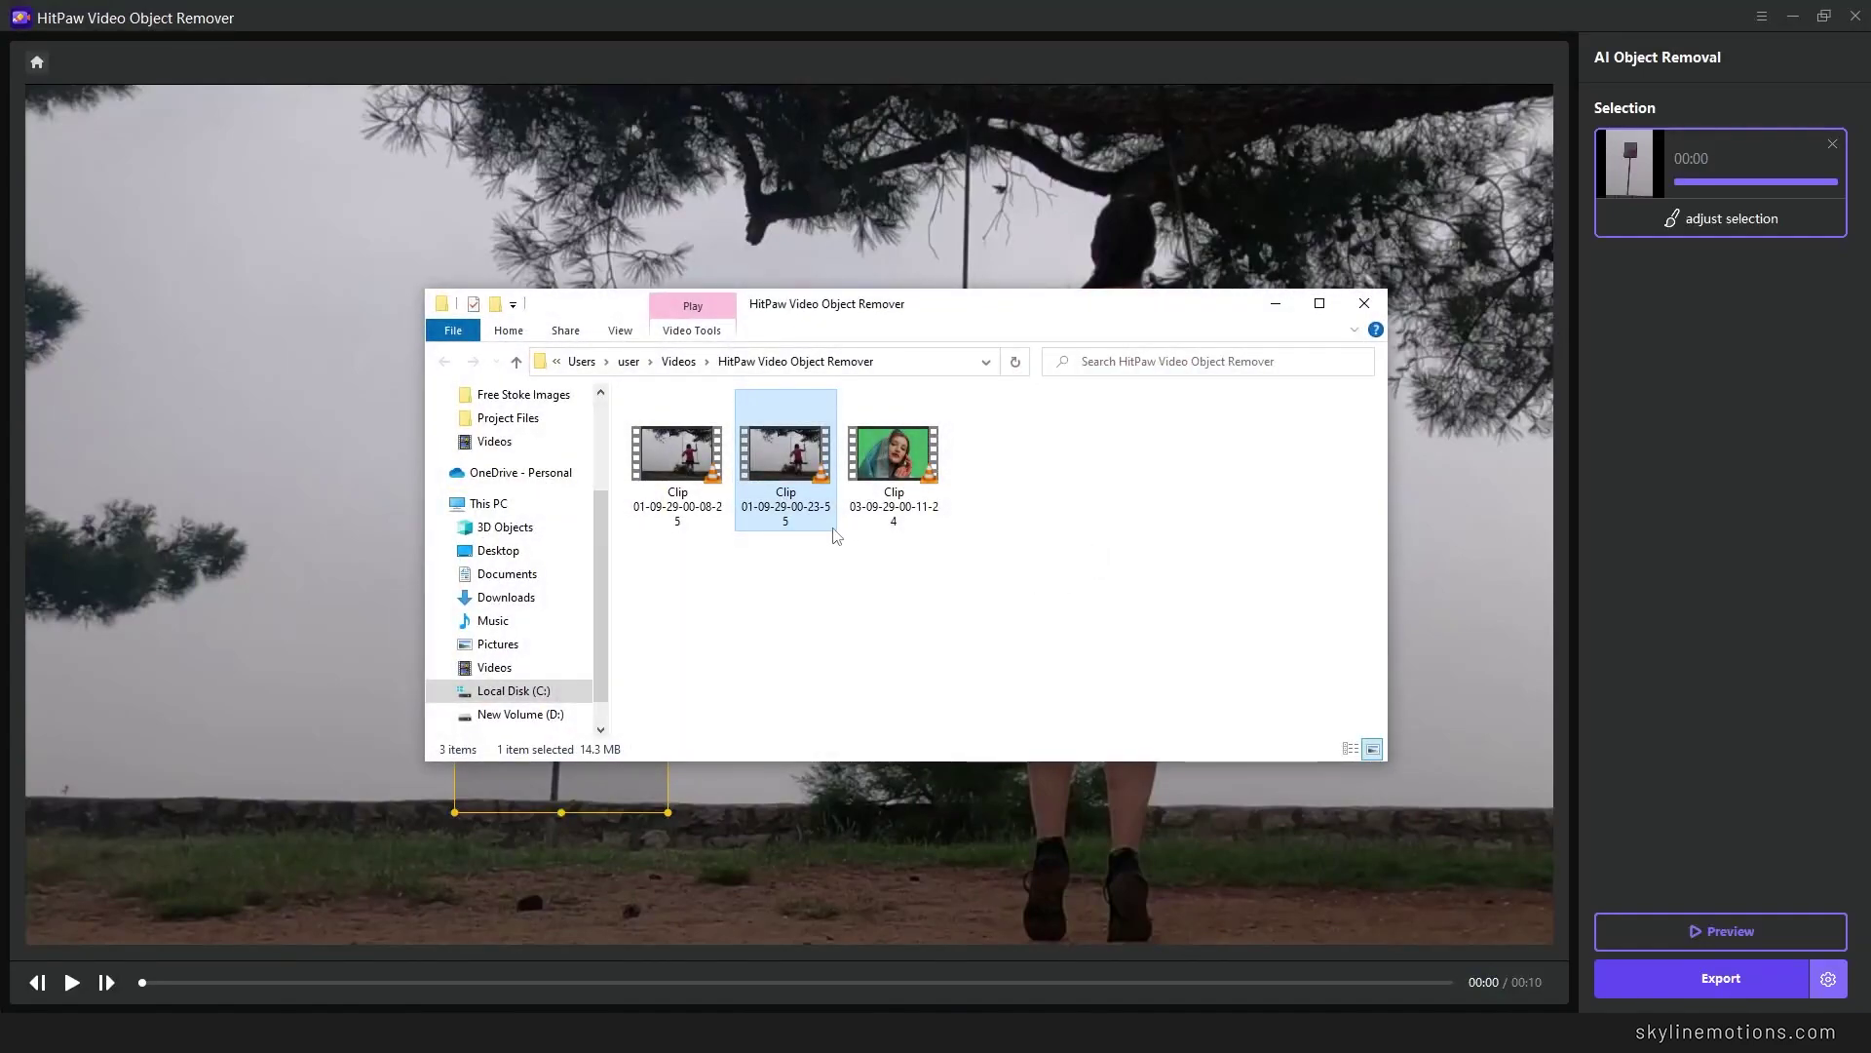
{"action": "double_click", "coordinate": [802, 475]}
Close the output folder and leave the swing-clip session for the home screen
{"action": "left_click", "coordinate": [1364, 306]}
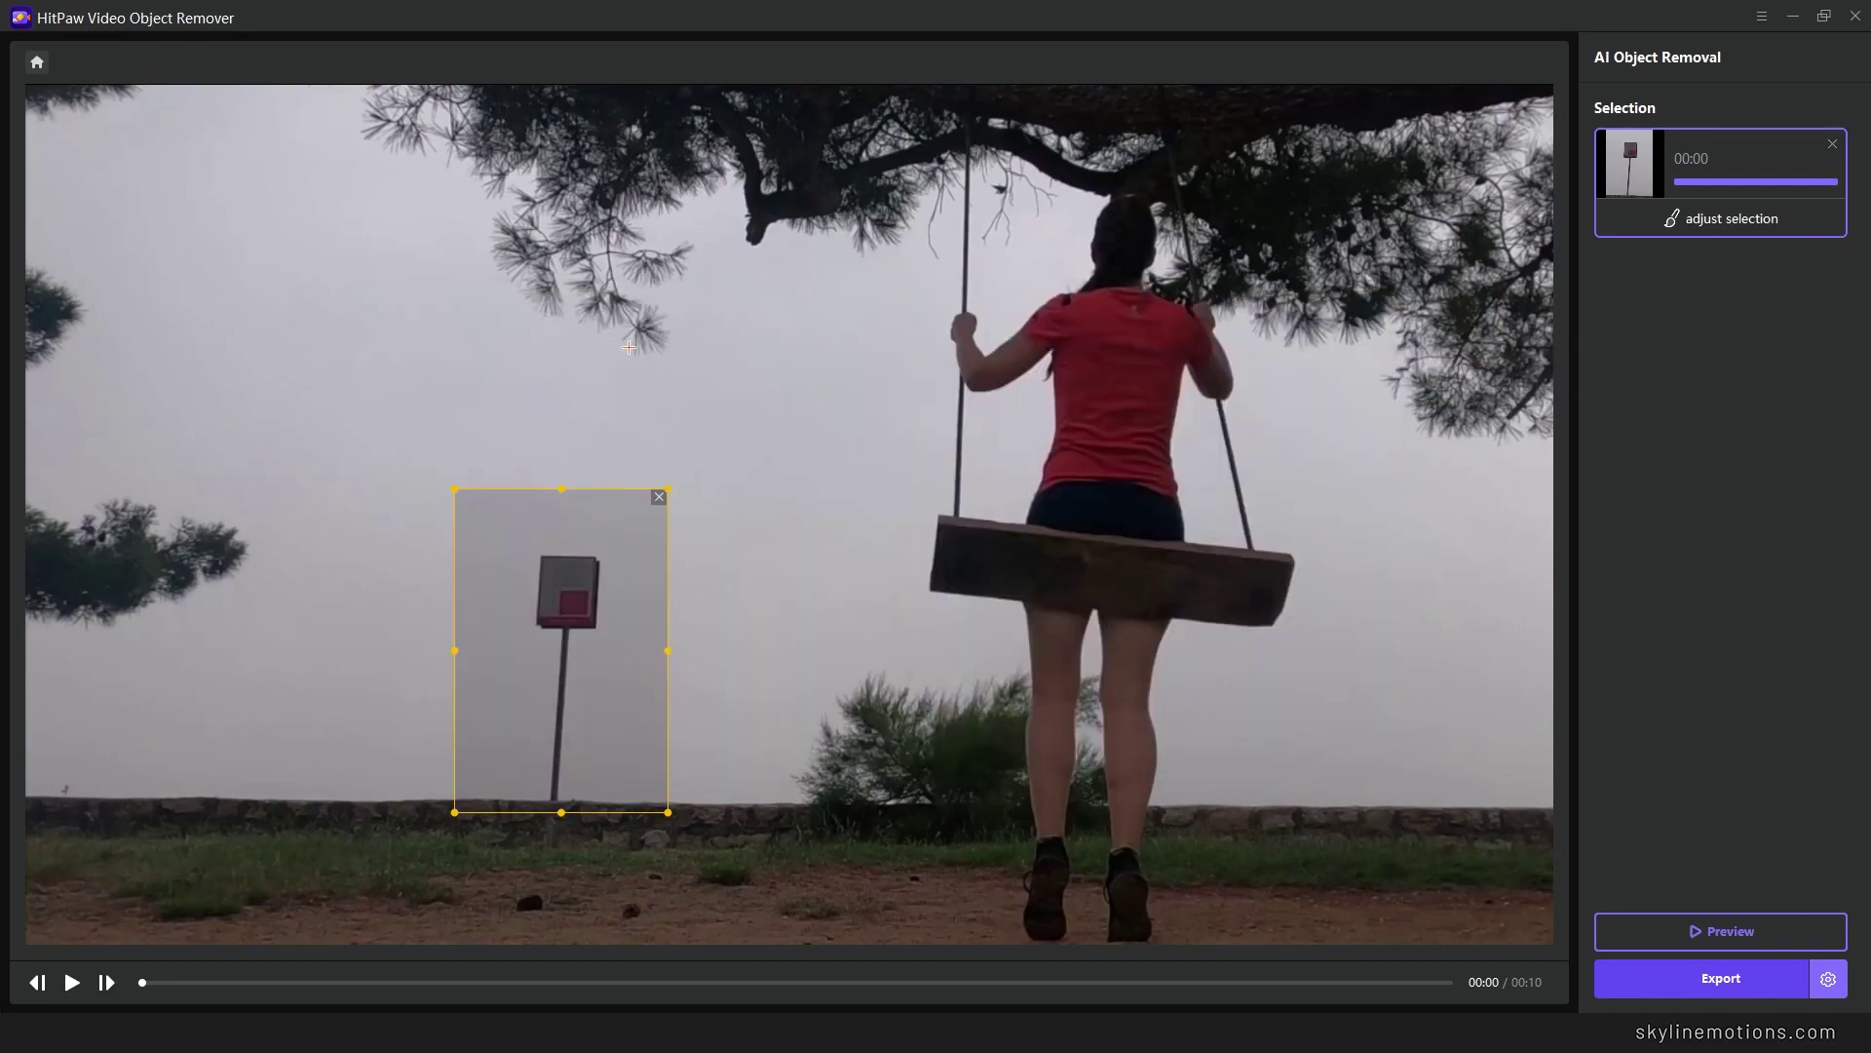
{"action": "left_click", "coordinate": [37, 61]}
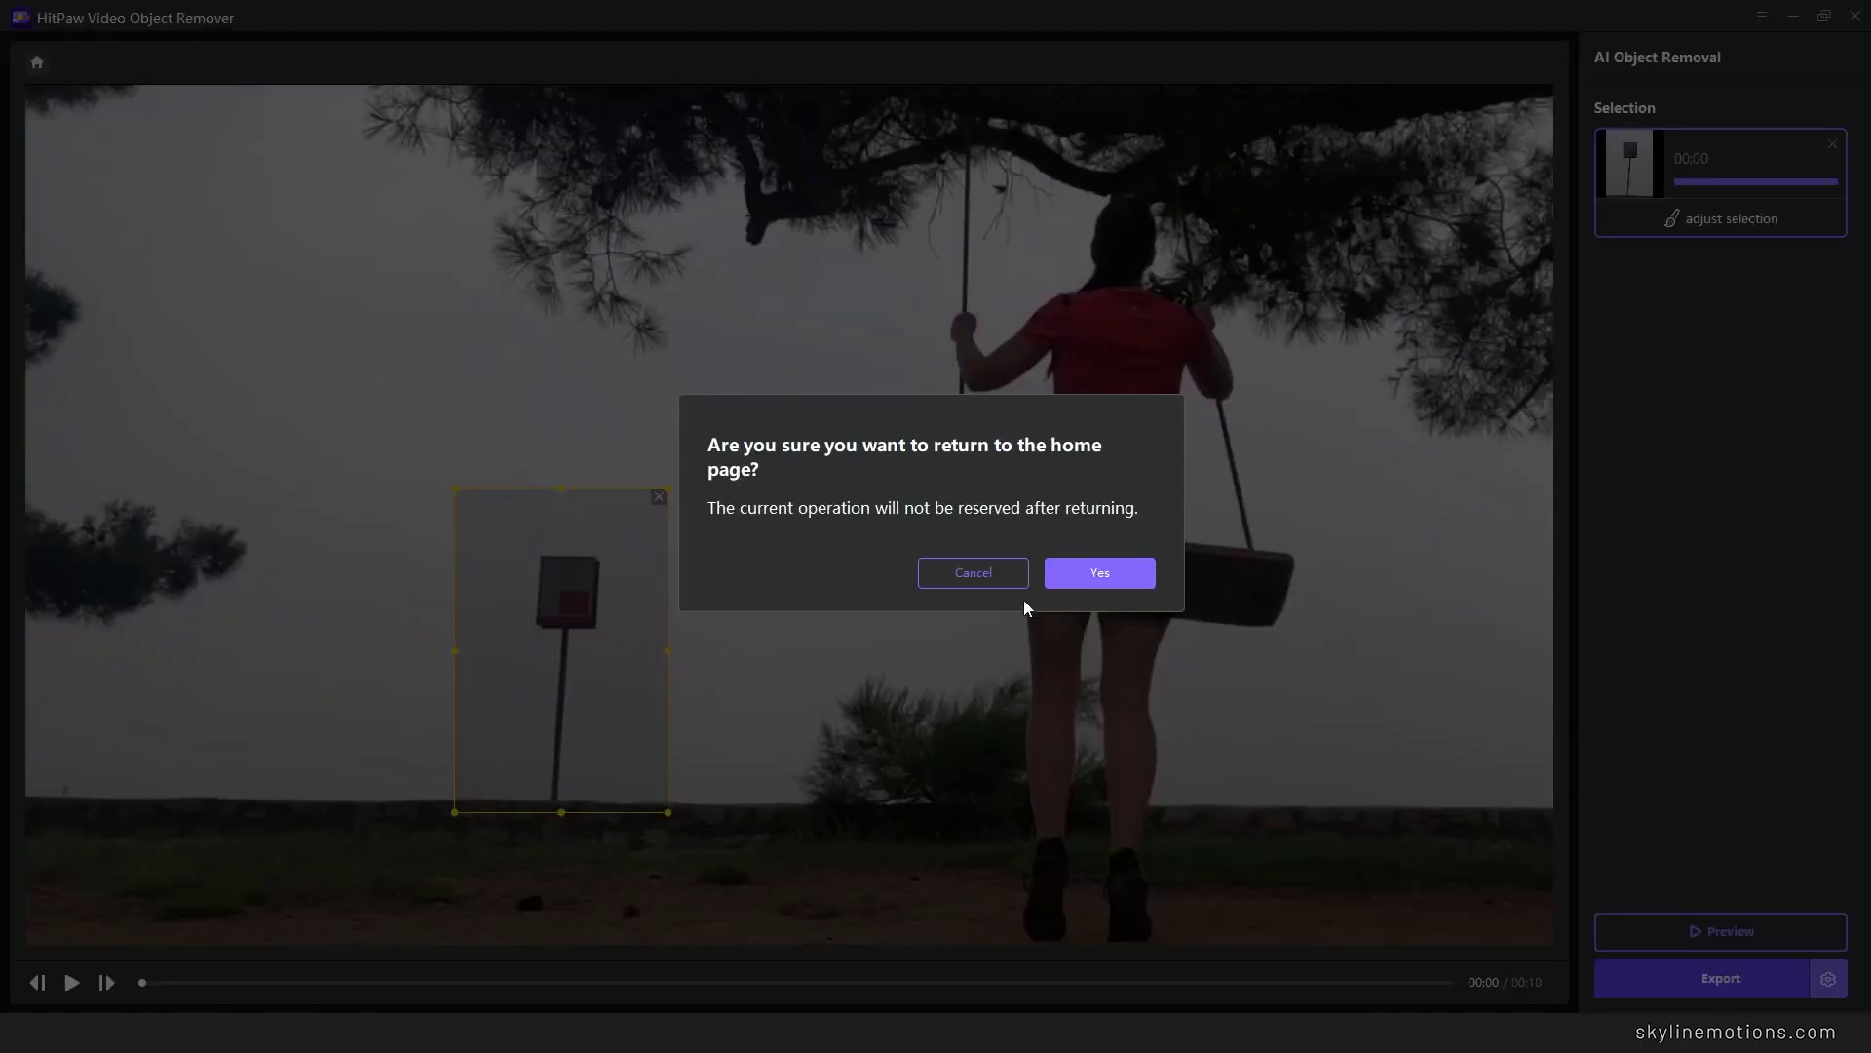
{"action": "left_click", "coordinate": [1080, 581]}
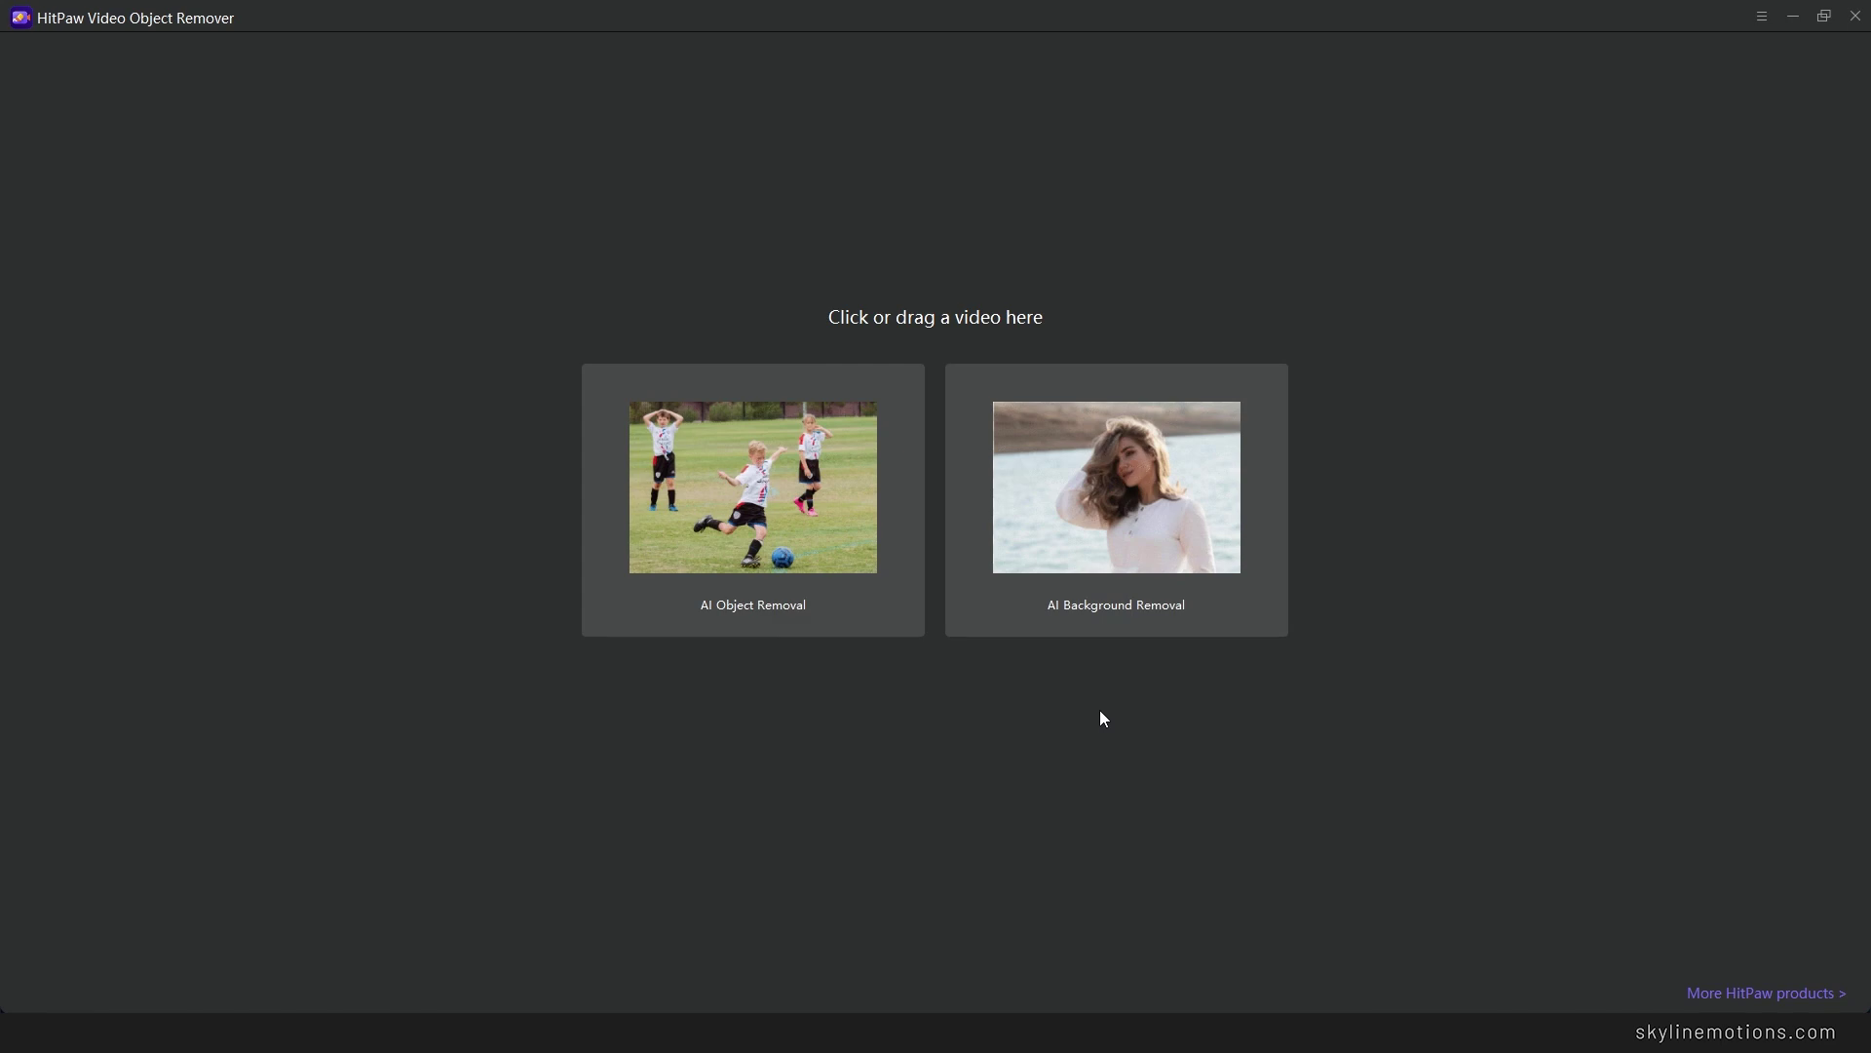
Load the portrait clip Clip 03 into AI Background Removal
{"action": "left_click", "coordinate": [1098, 565]}
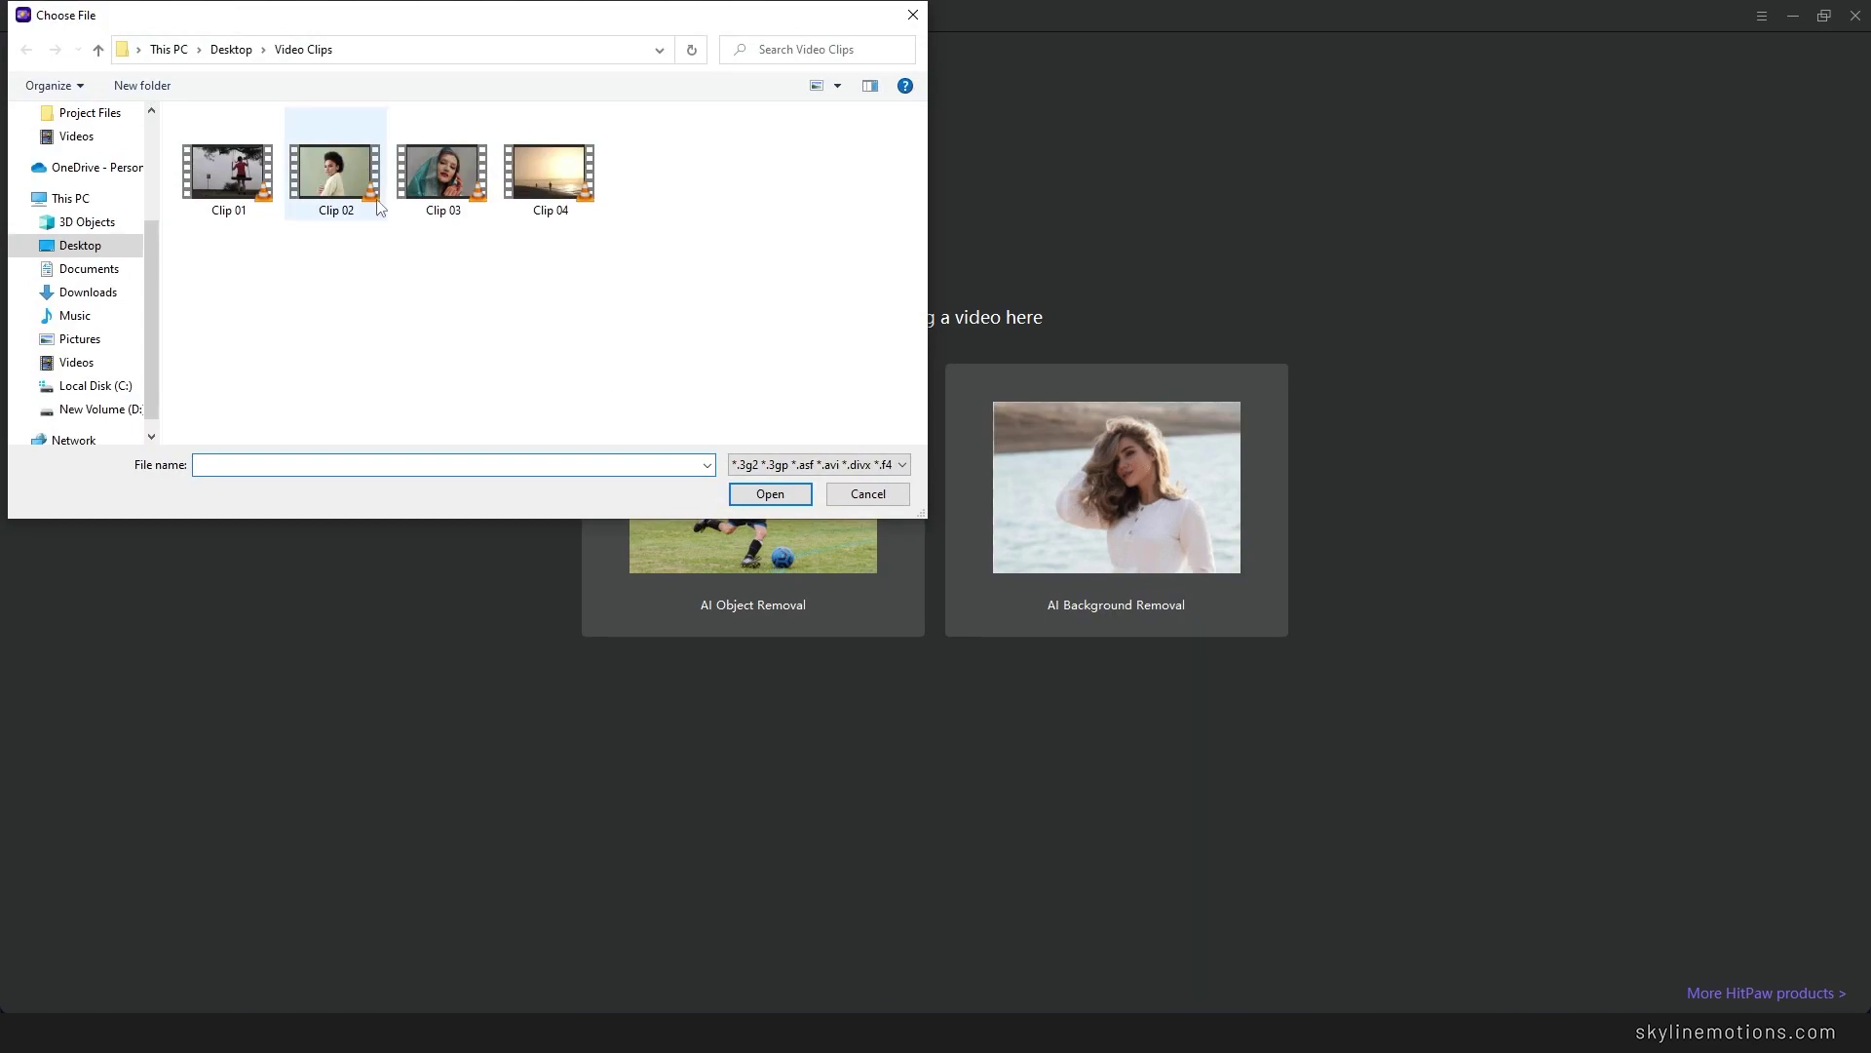
{"action": "left_click", "coordinate": [443, 180]}
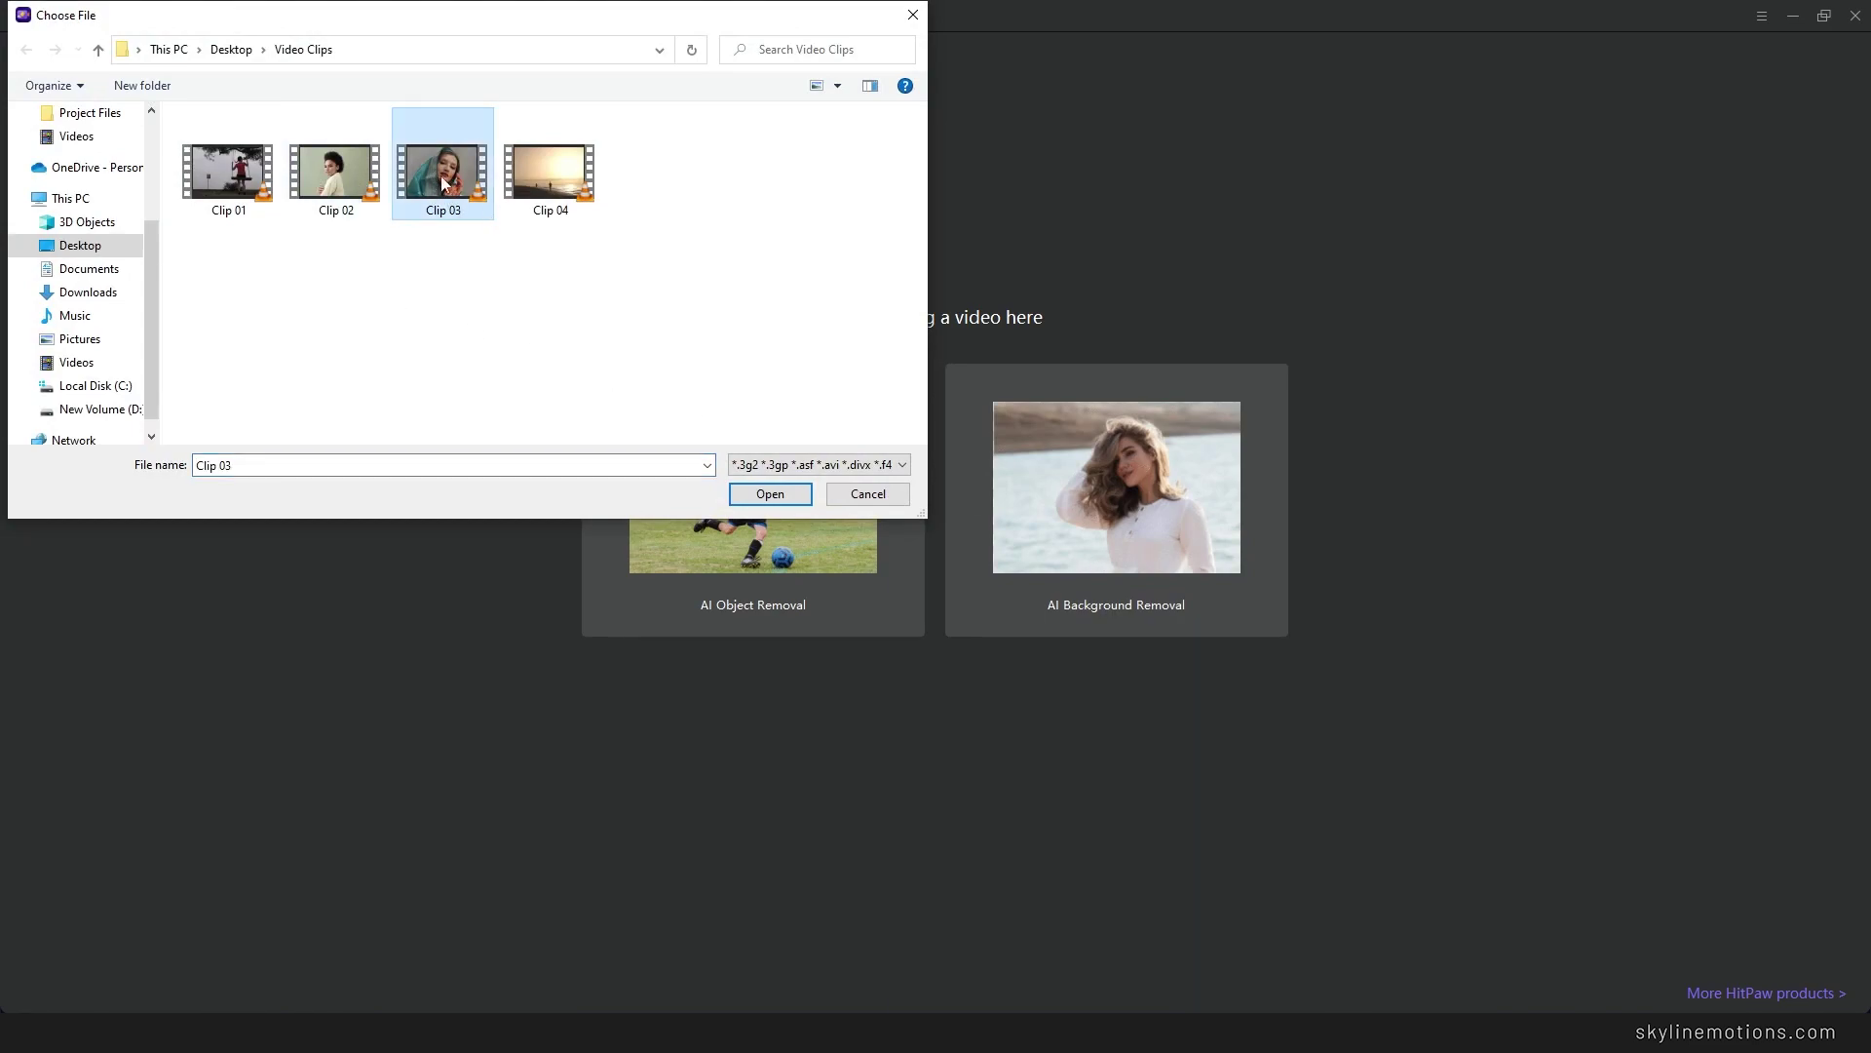
{"action": "left_click", "coordinate": [746, 492]}
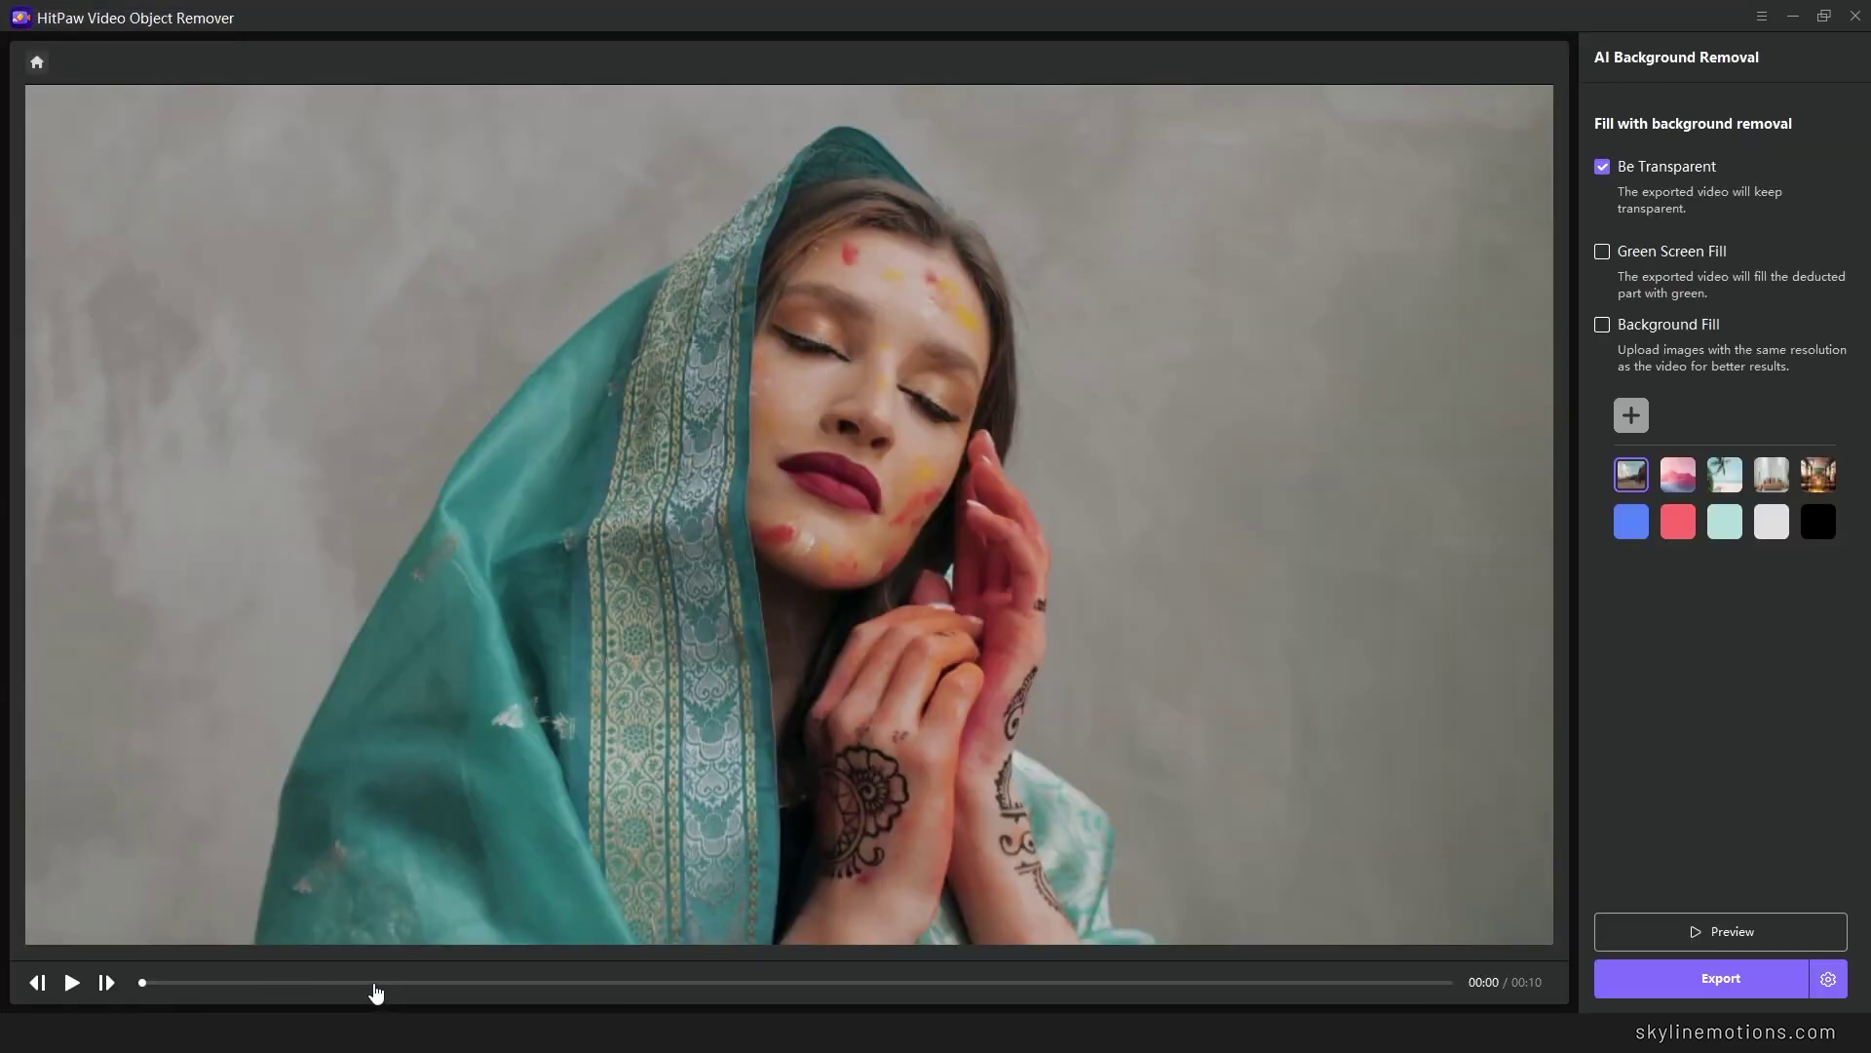
Scrub Clip 03 to 00:08, preview the background removal, and choose Green Screen Fill
{"action": "left_click", "coordinate": [494, 982]}
{"action": "left_click_drag", "start_coordinate": [497, 987], "coordinate": [147, 940]}
{"action": "left_click", "coordinate": [1716, 934]}
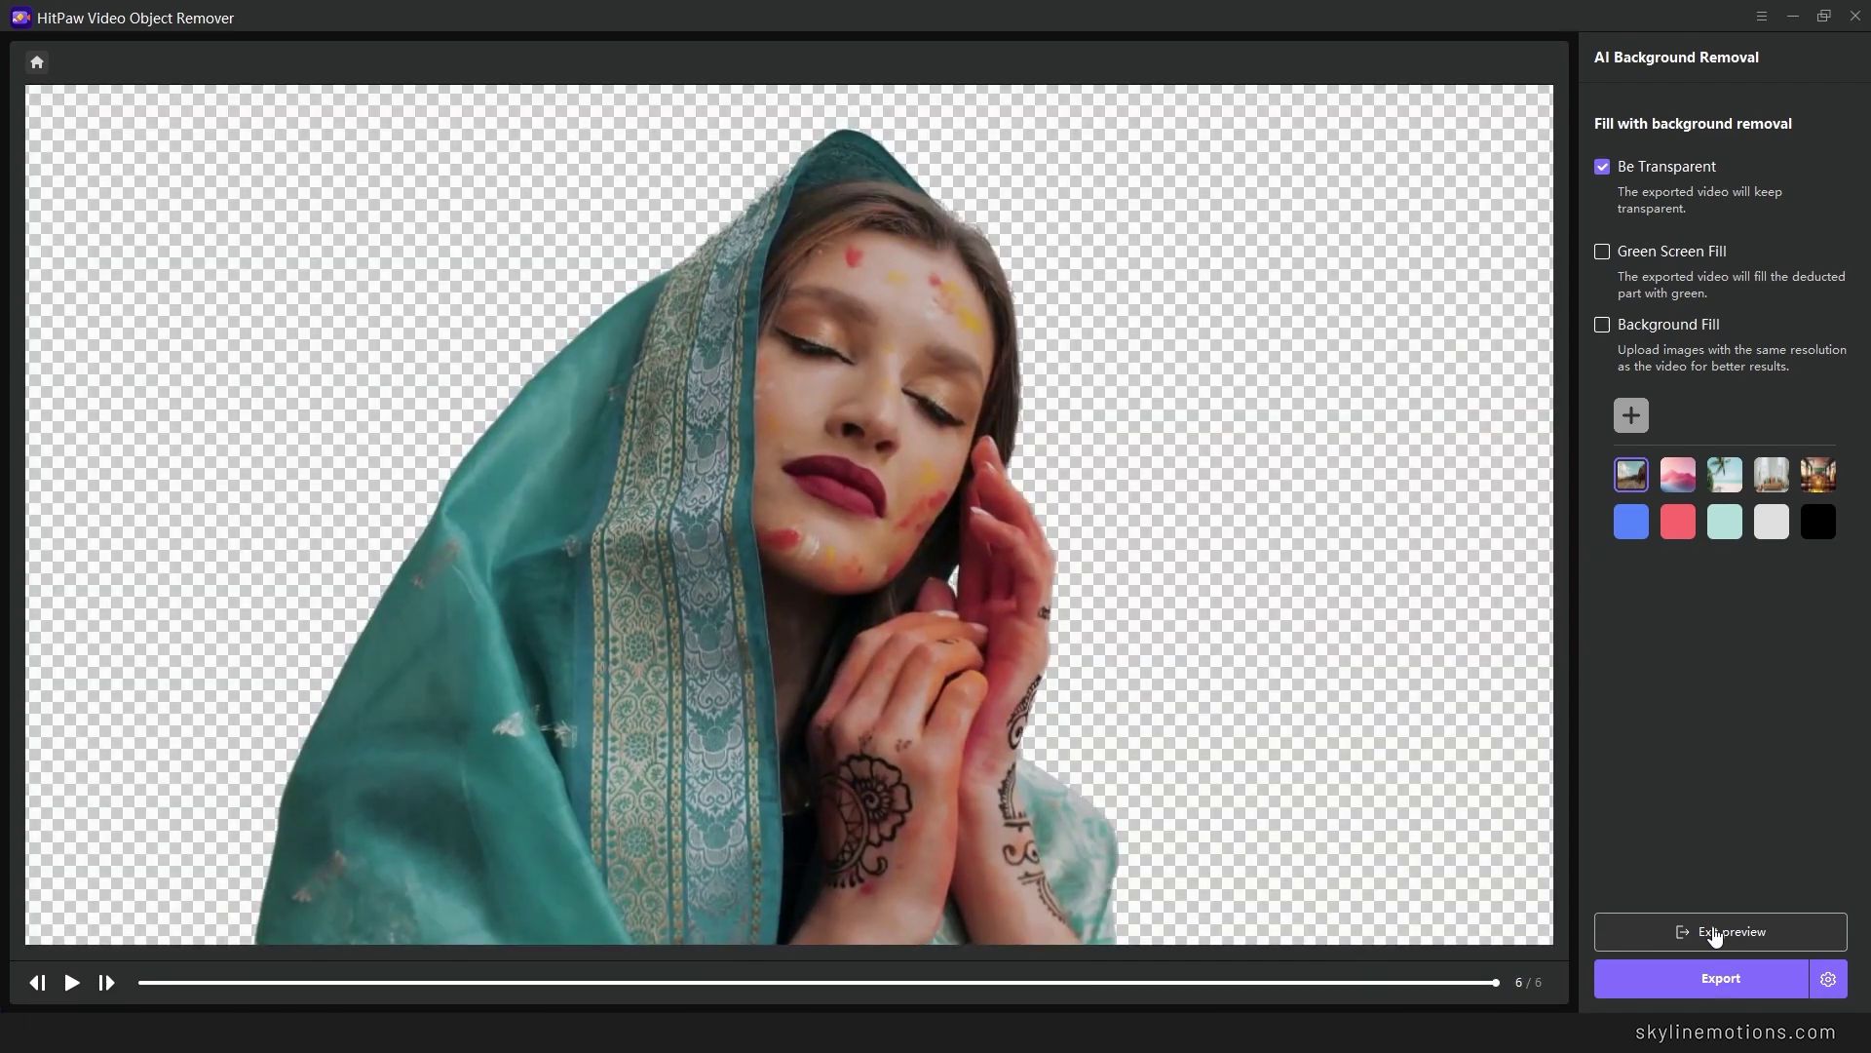
{"action": "left_click", "coordinate": [74, 983]}
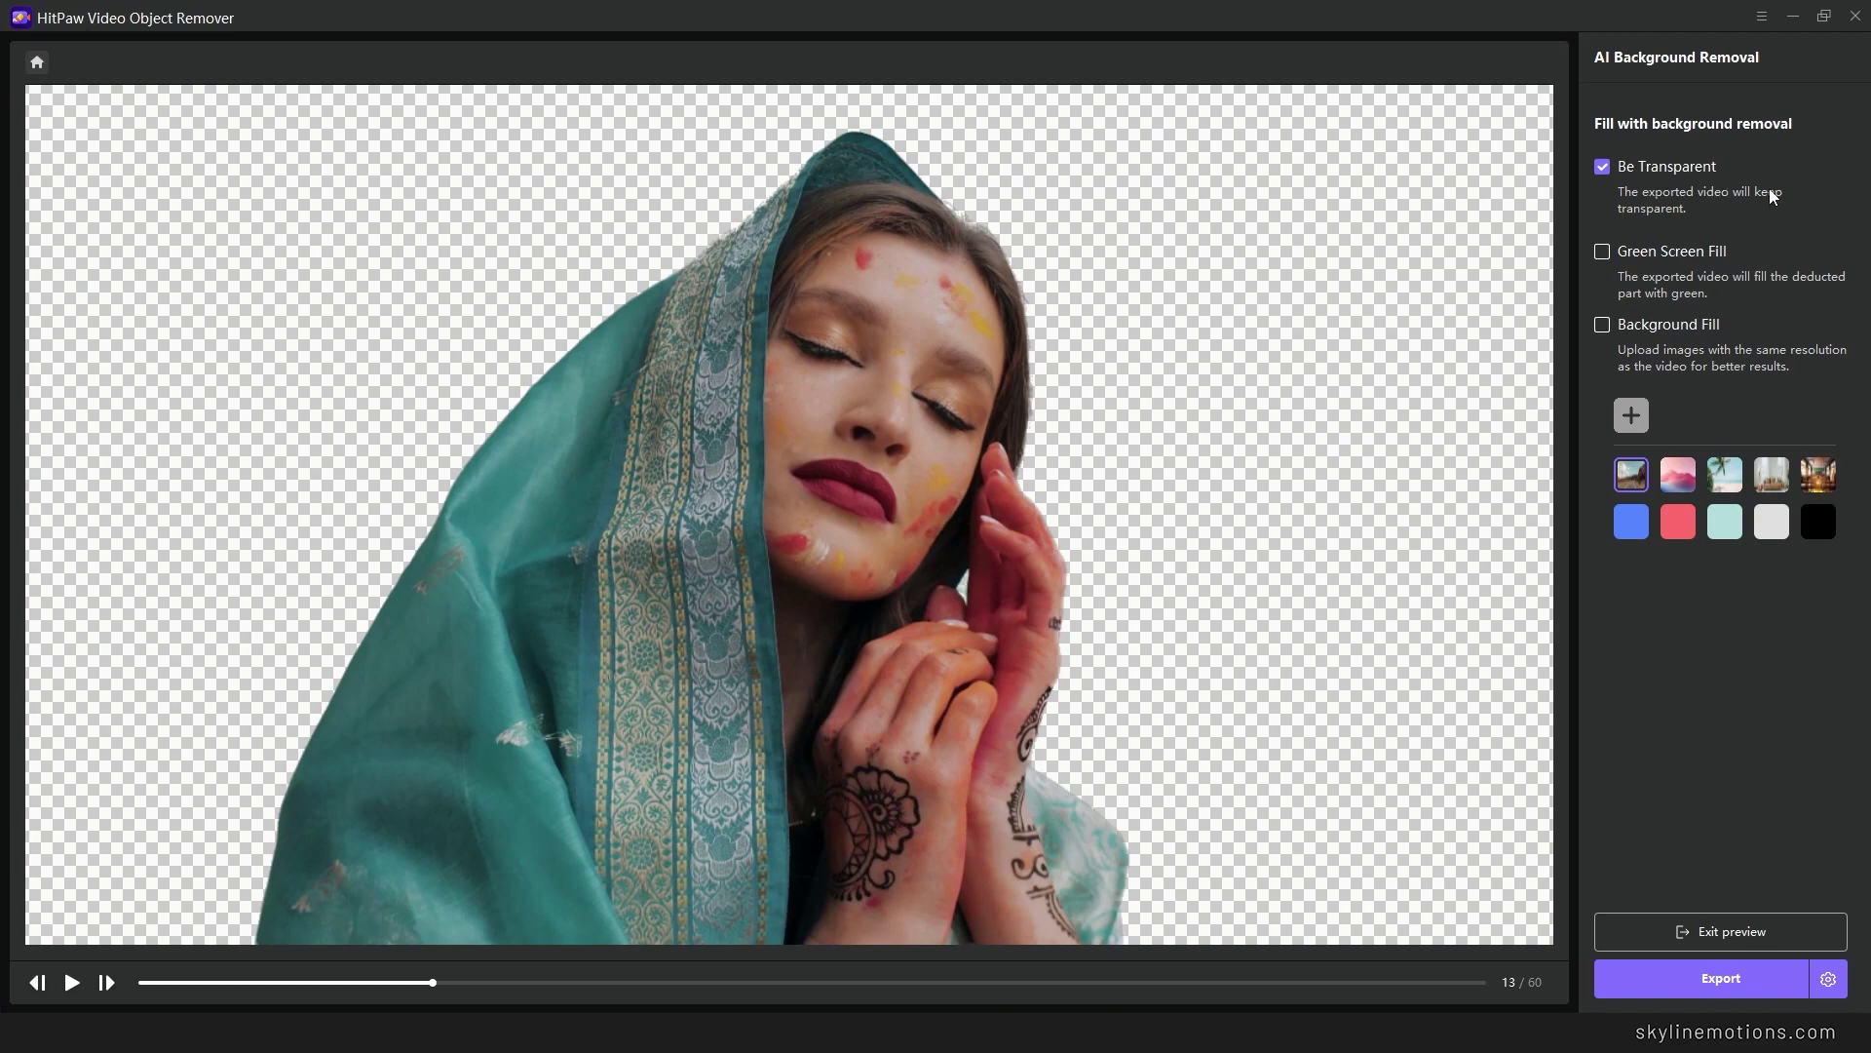
{"action": "left_click", "coordinate": [1627, 261]}
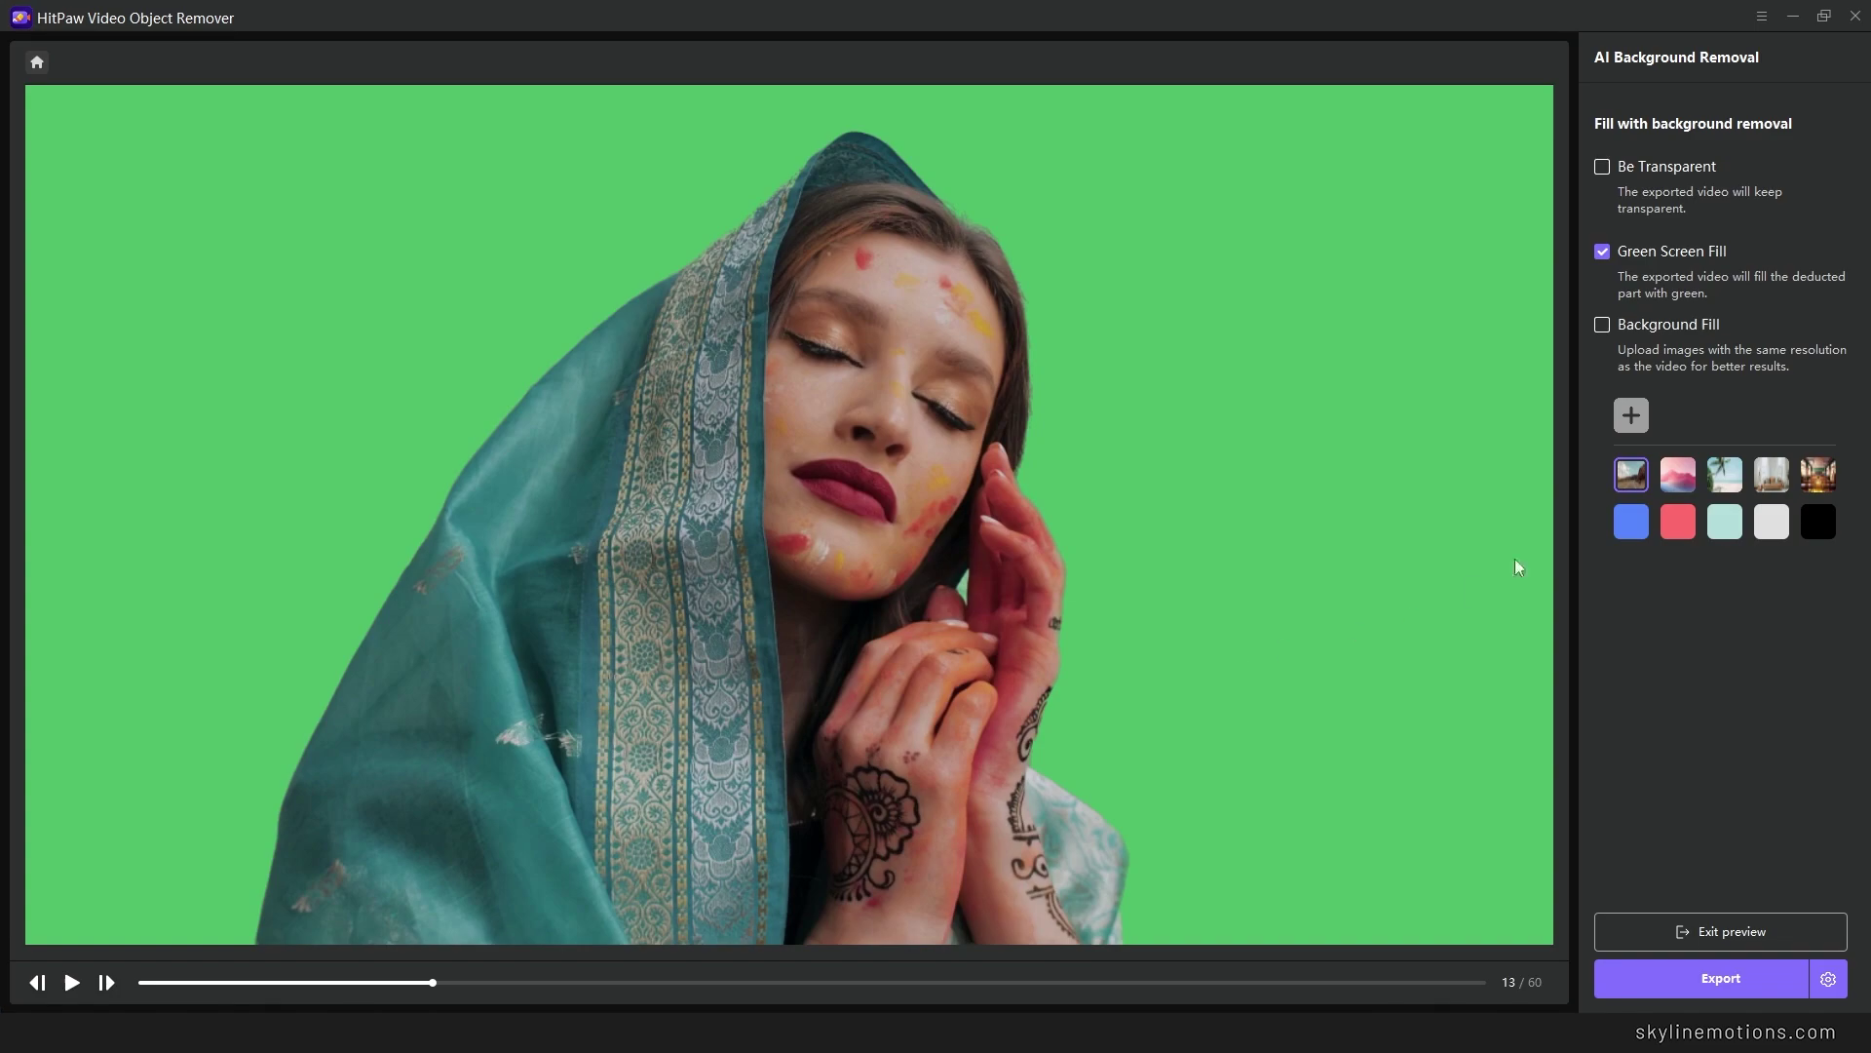
Try Background Fill with the pink wave, palm beach, living room and classroom images
{"action": "left_click", "coordinate": [1632, 326]}
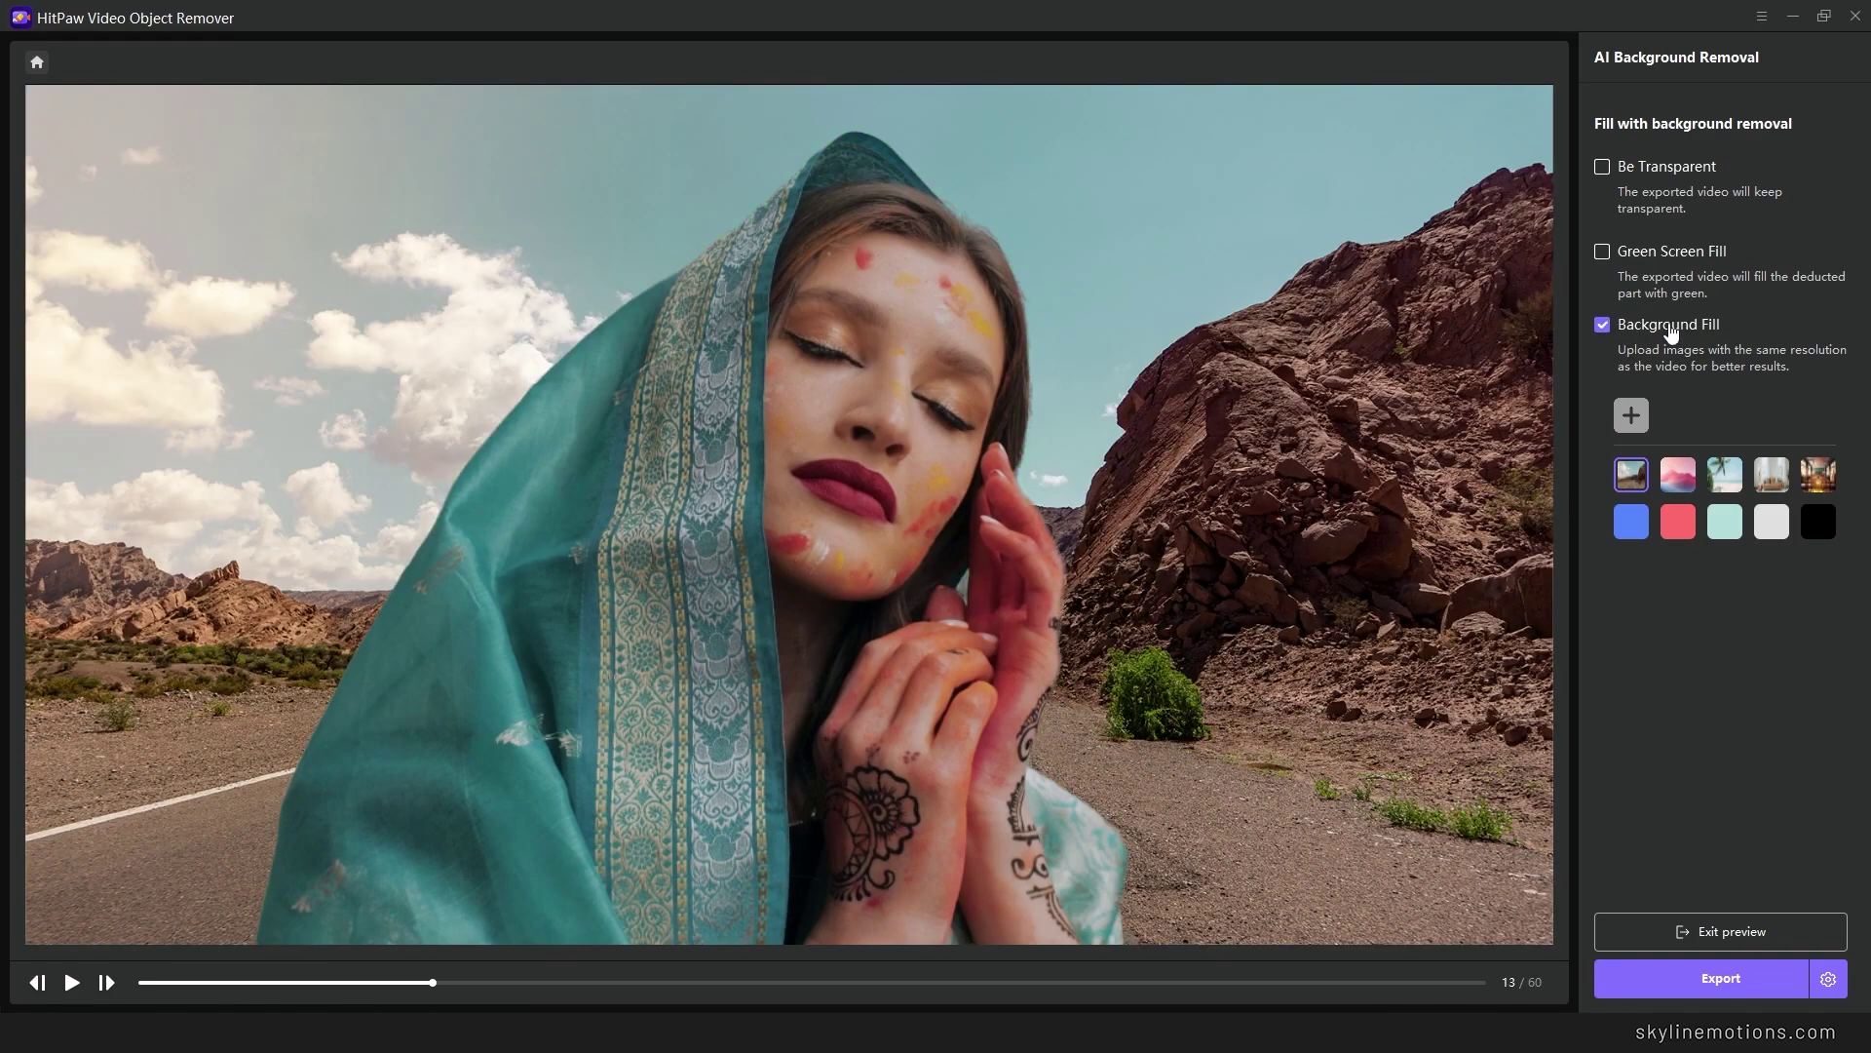
{"action": "left_click", "coordinate": [1684, 486]}
{"action": "left_click", "coordinate": [1717, 484]}
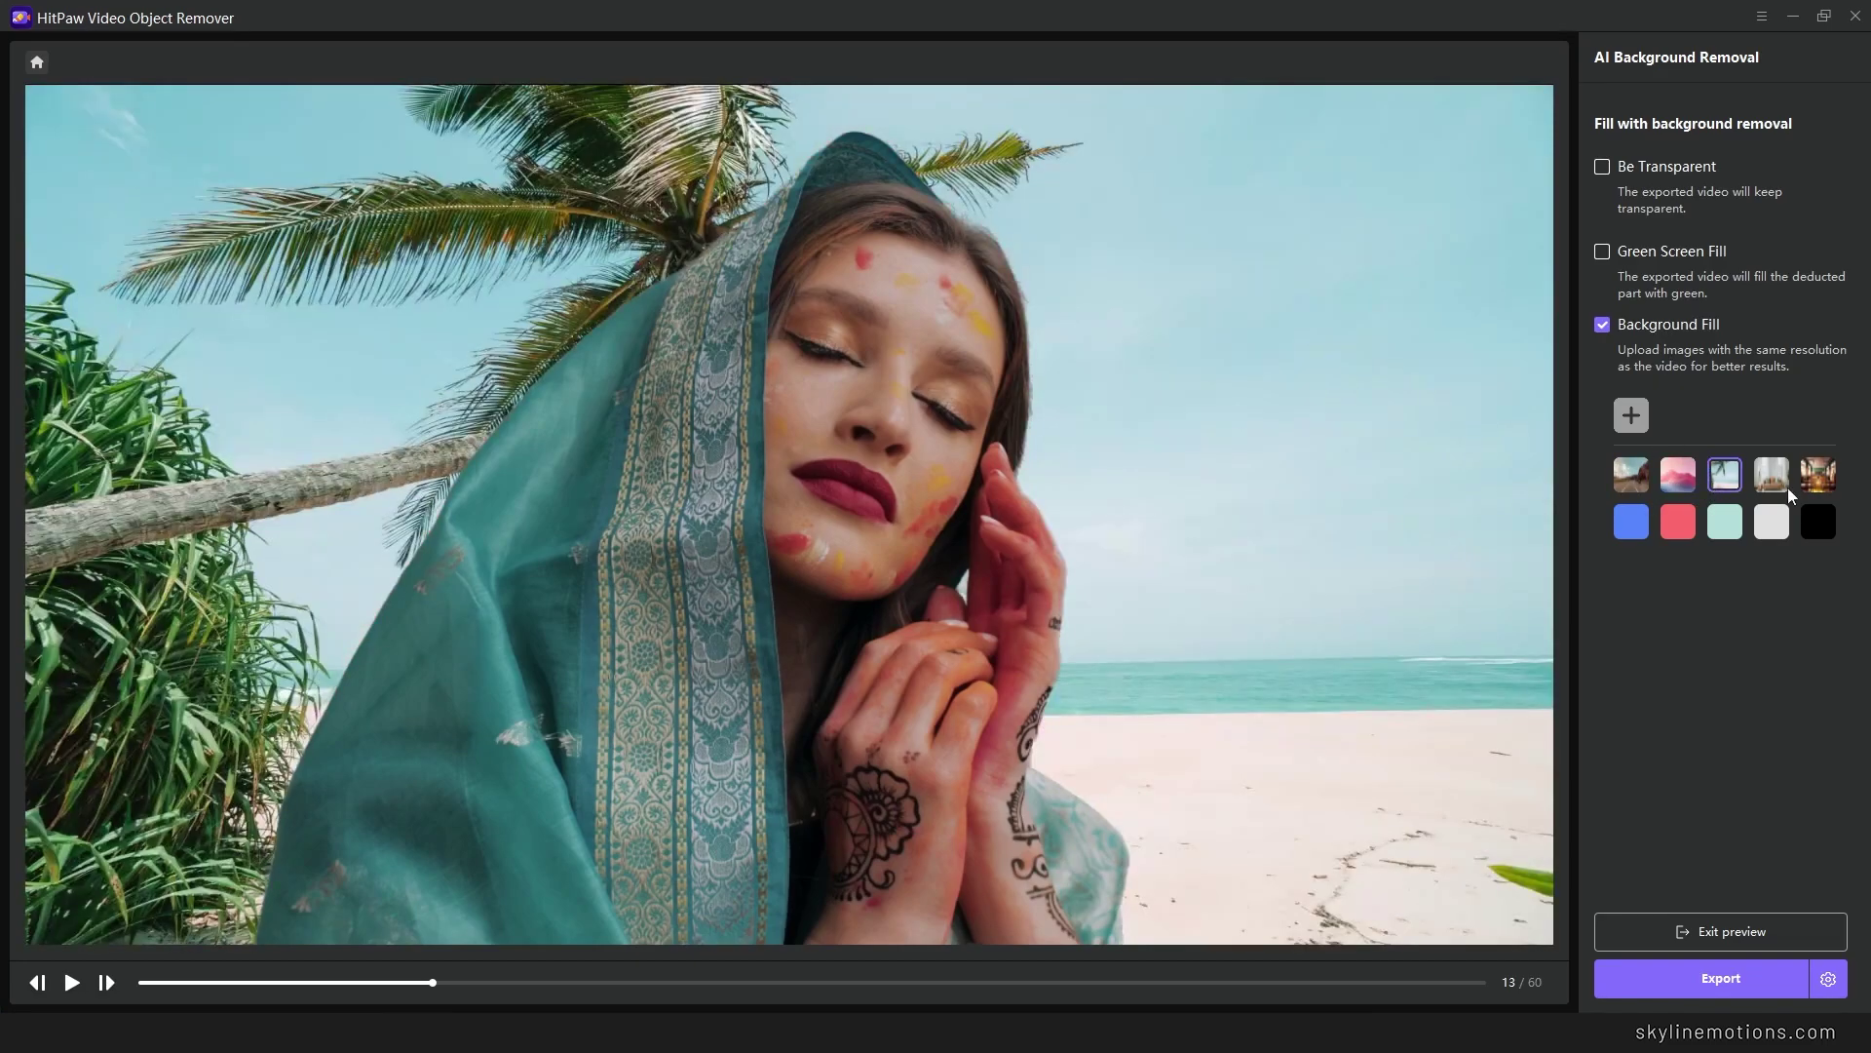
{"action": "left_click", "coordinate": [1775, 485]}
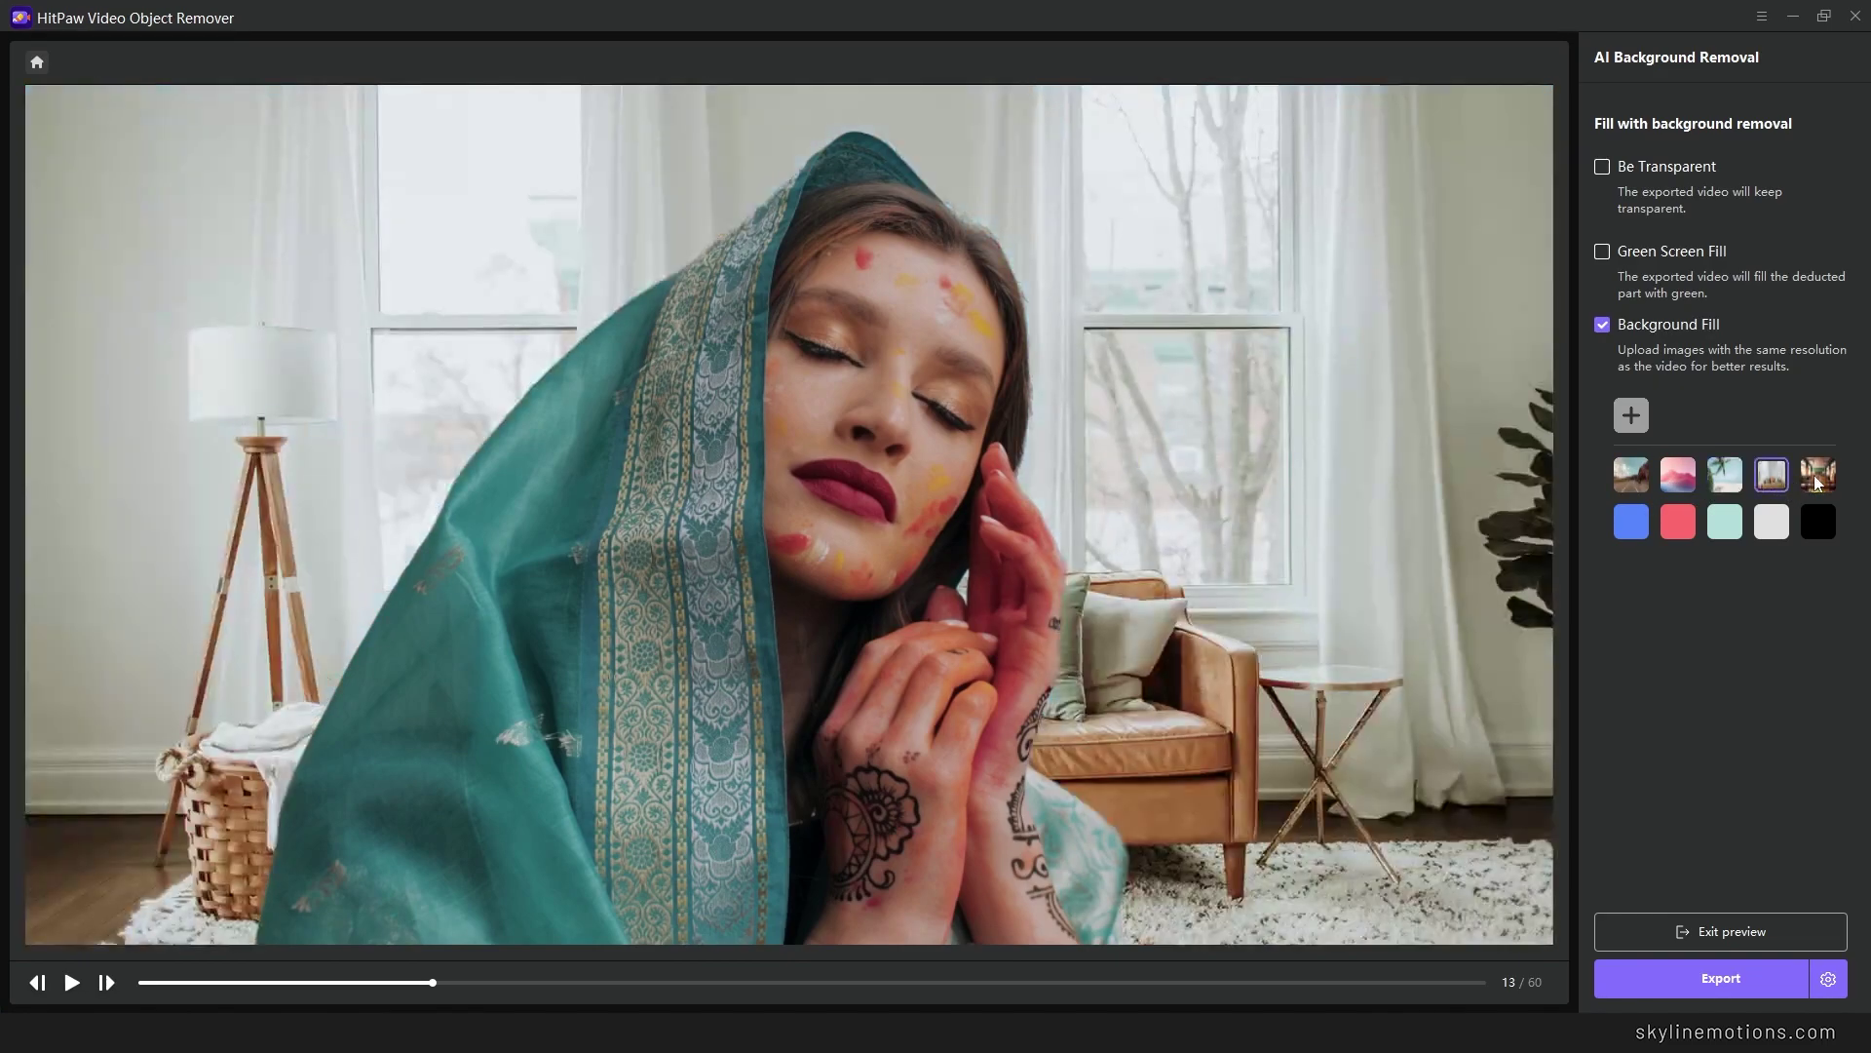
{"action": "left_click", "coordinate": [1812, 482]}
Try the blue, pink, mint and white colour swatches, settling on solid black
{"action": "left_click", "coordinate": [1641, 530]}
{"action": "left_click", "coordinate": [1676, 528]}
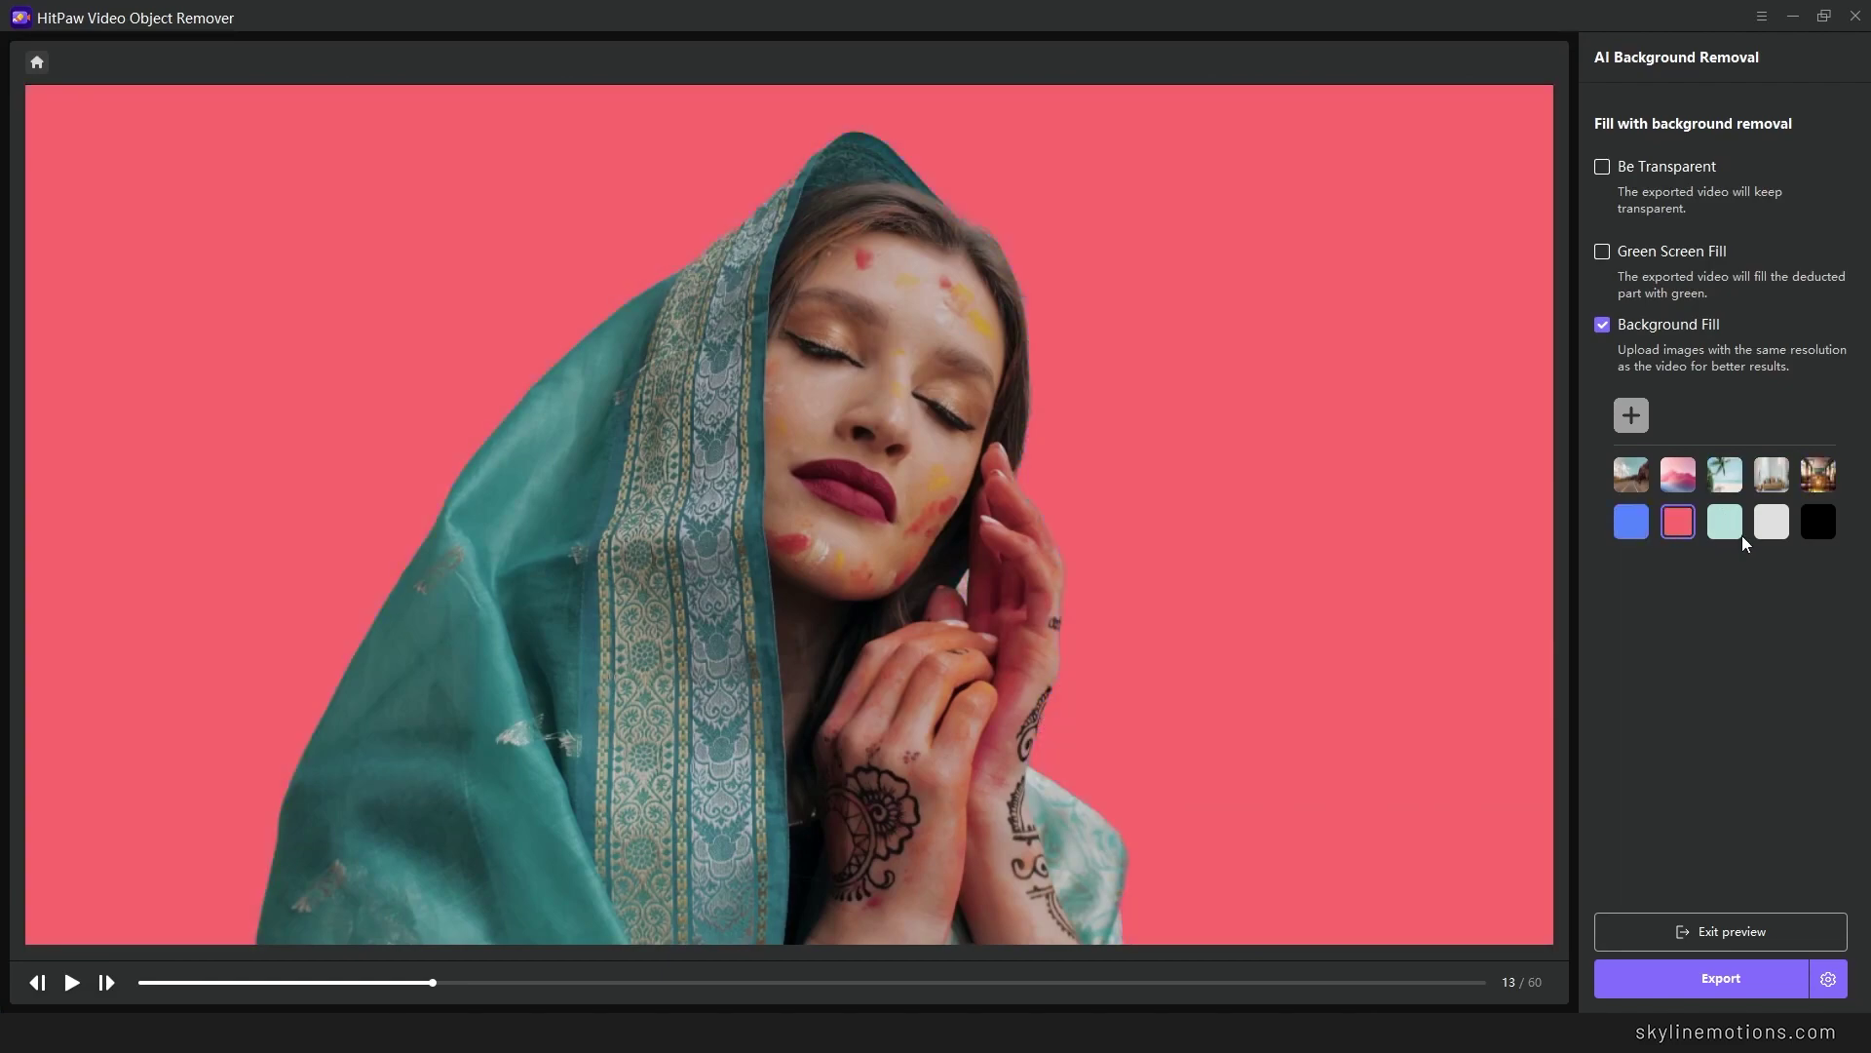
{"action": "left_click", "coordinate": [1729, 536]}
{"action": "left_click", "coordinate": [1775, 526]}
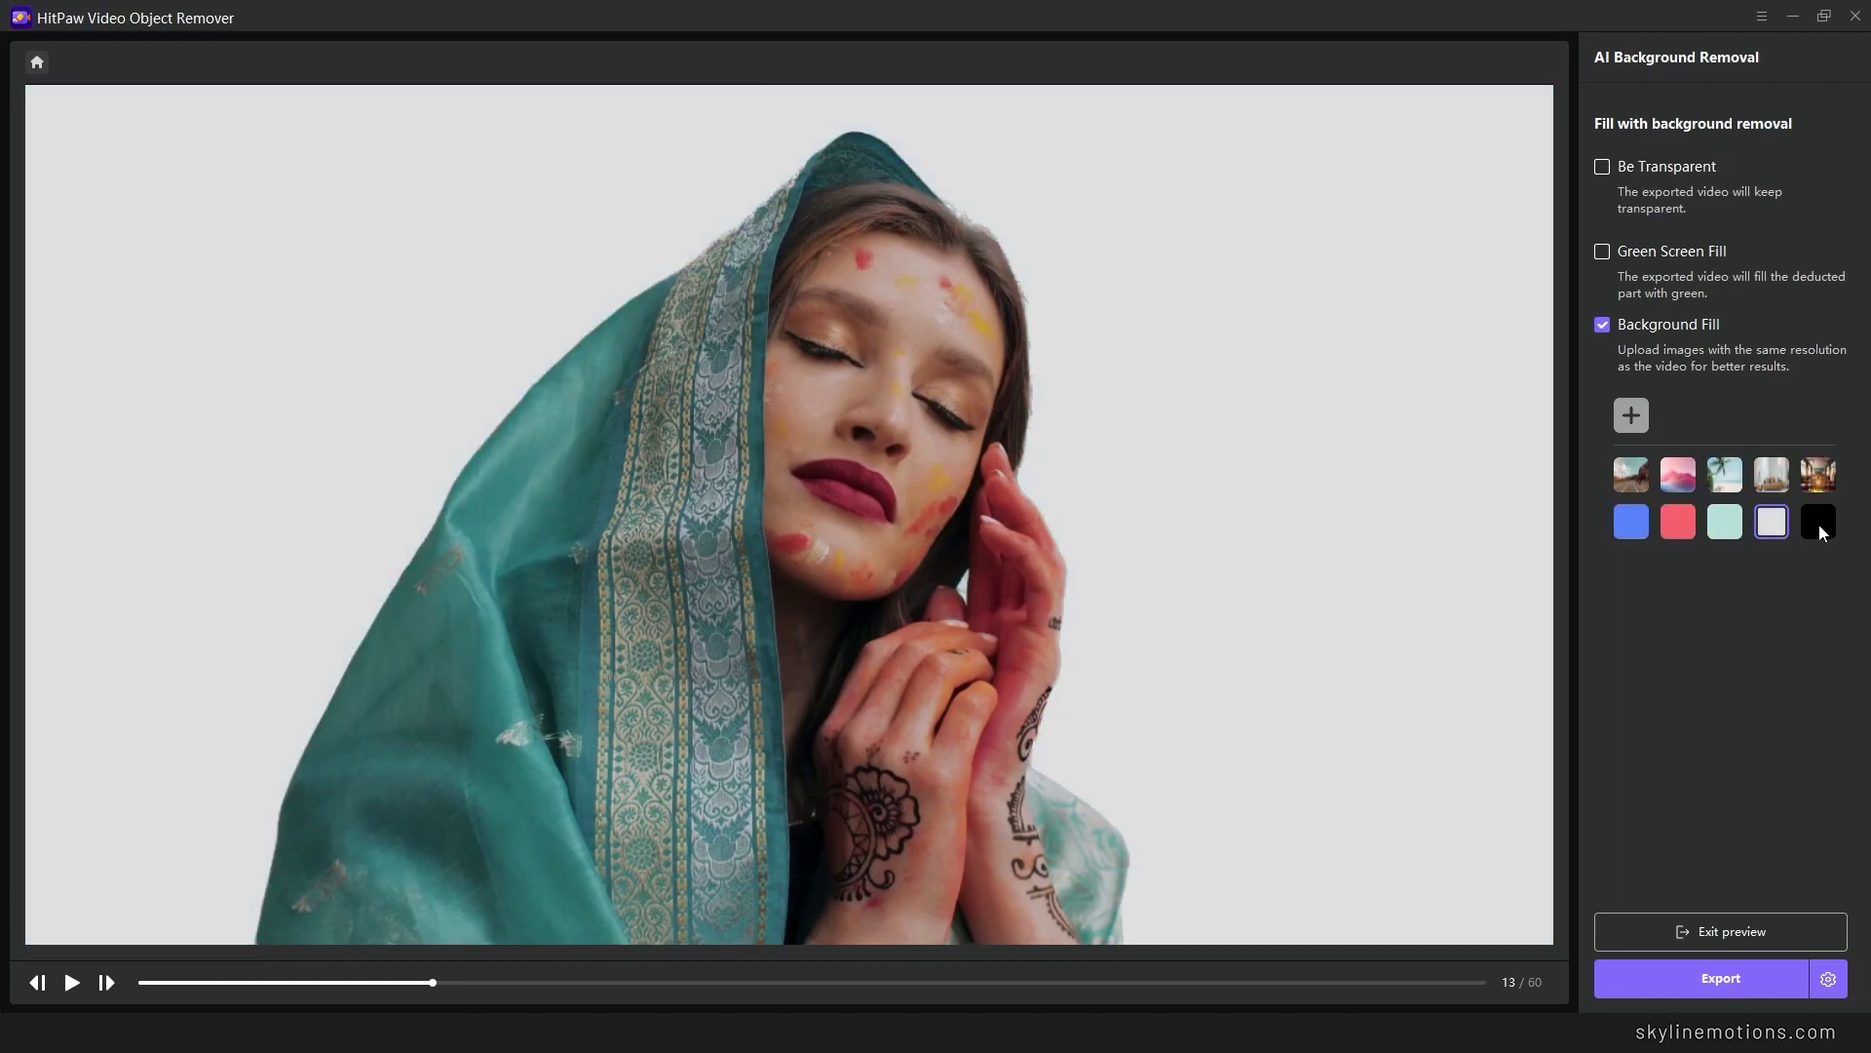
{"action": "left_click", "coordinate": [1739, 530]}
{"action": "left_click", "coordinate": [1772, 527]}
{"action": "left_click", "coordinate": [1814, 530]}
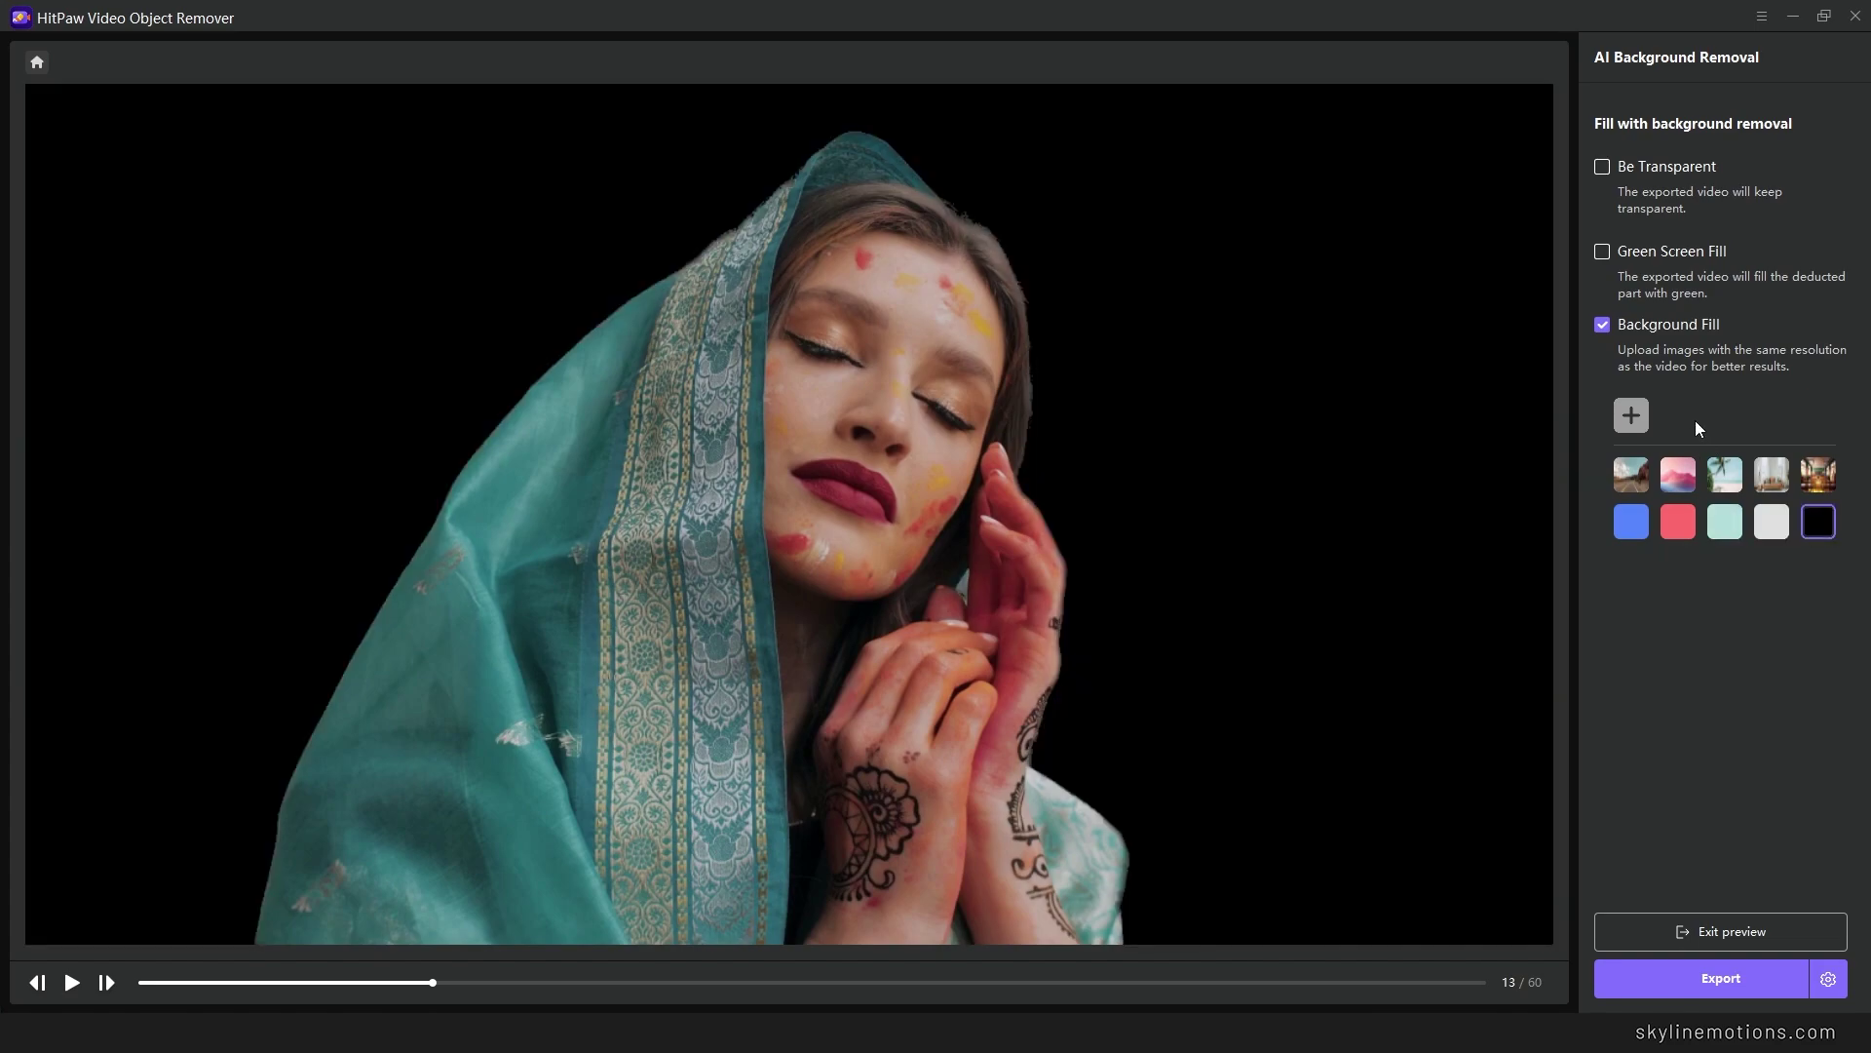
Upload the starry mountain image as a custom background
{"action": "left_click", "coordinate": [1635, 419]}
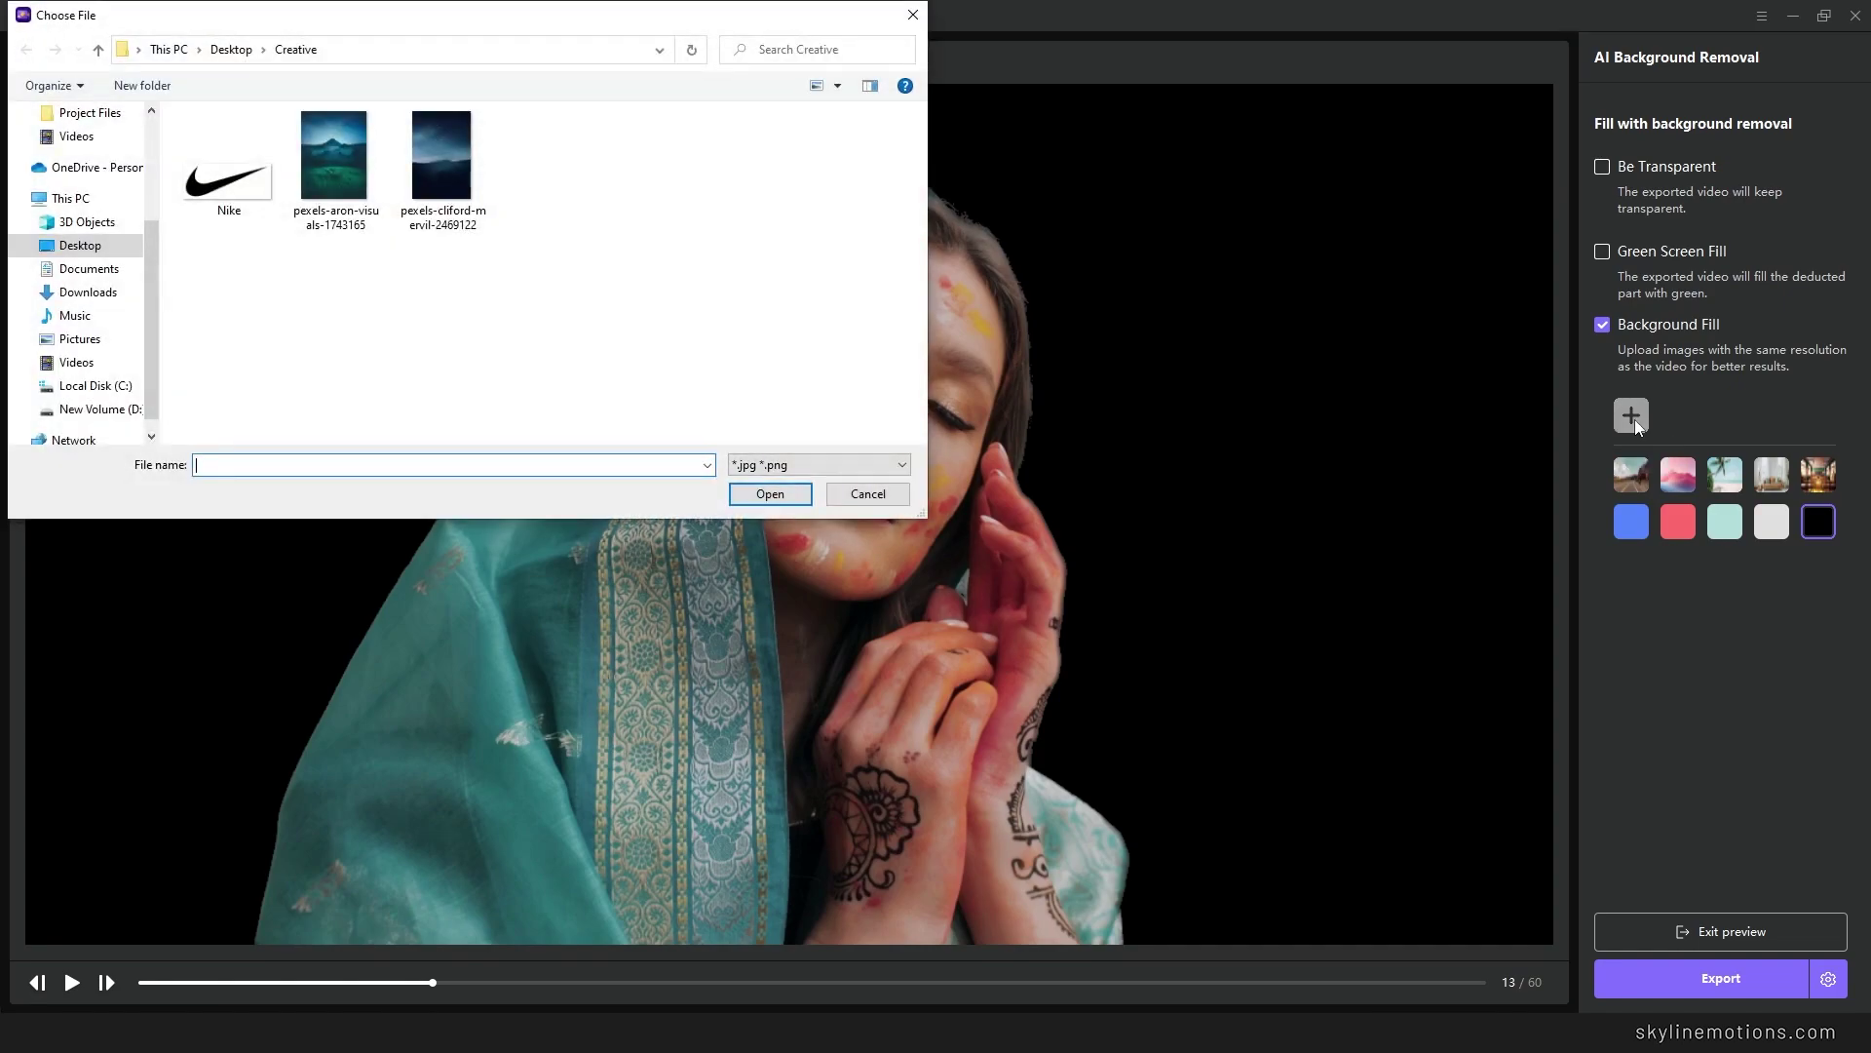
{"action": "left_click", "coordinate": [458, 195]}
{"action": "left_click", "coordinate": [780, 494]}
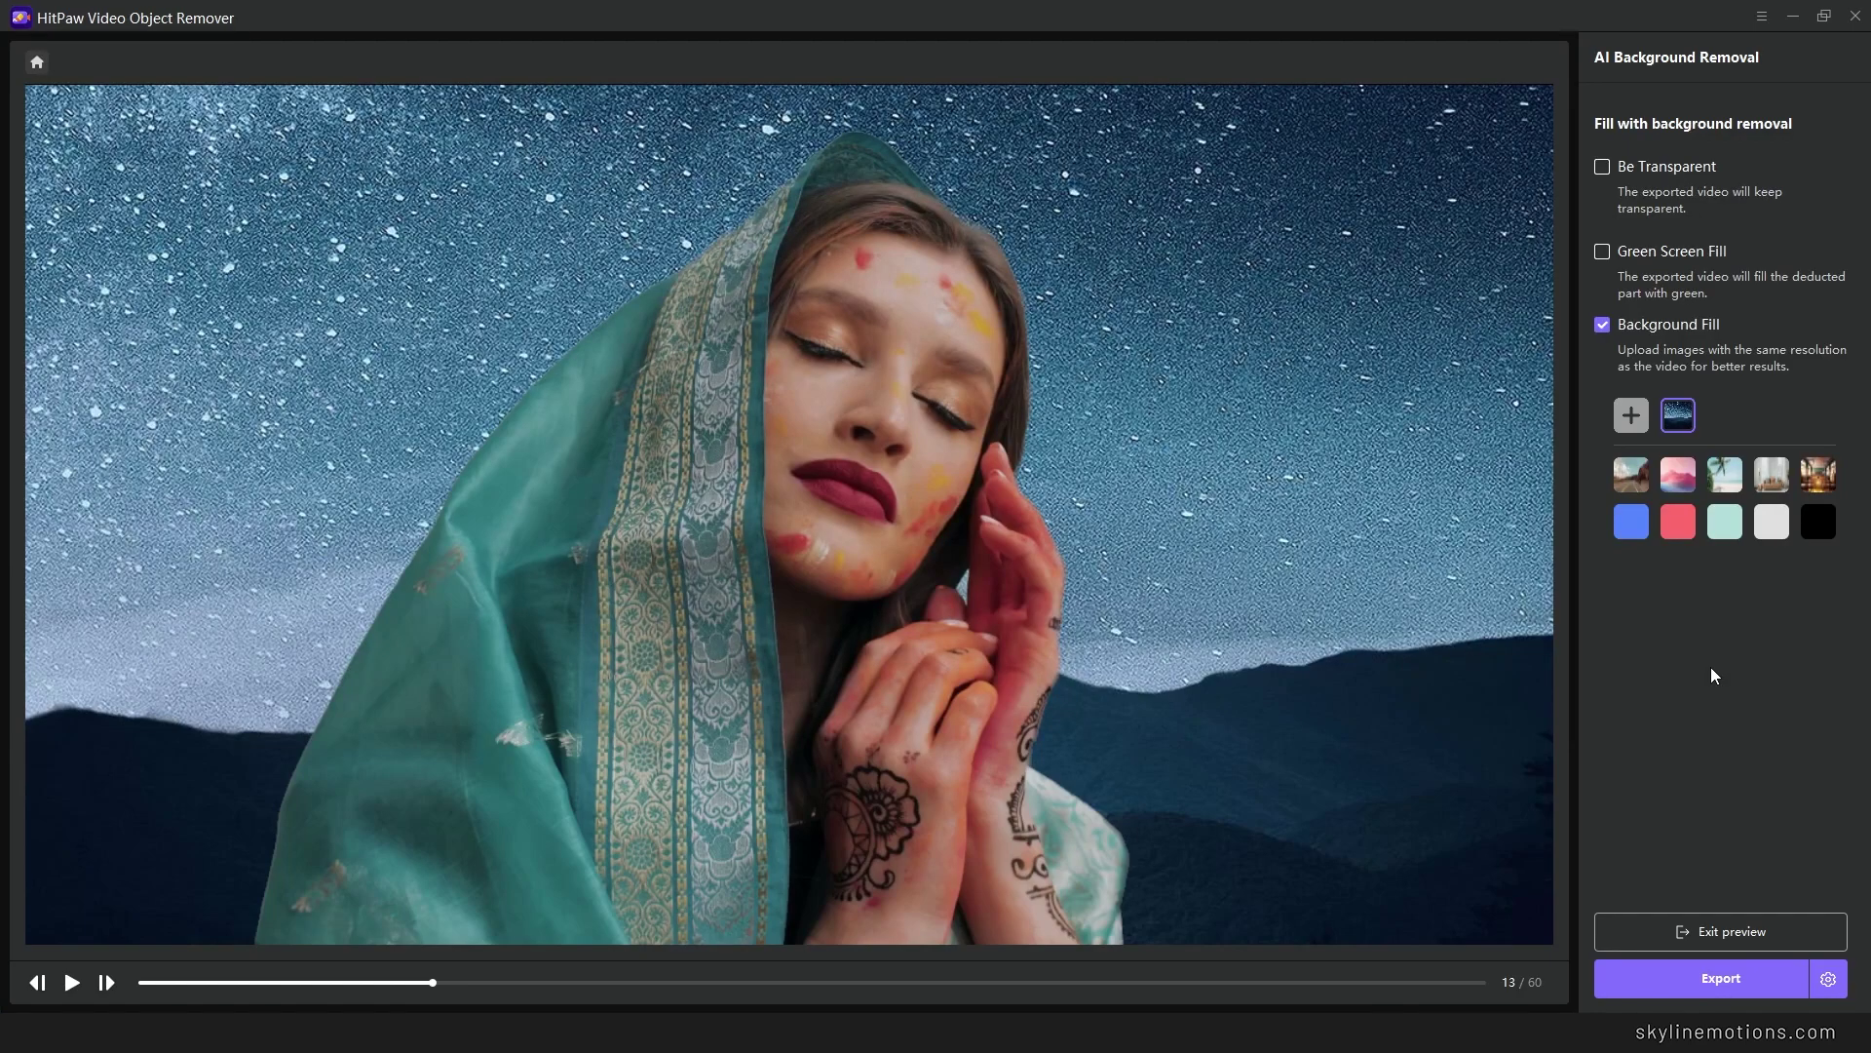
Switch back to Green Screen Fill, export the portrait clip, and open its output folder
{"action": "left_click", "coordinate": [1652, 255]}
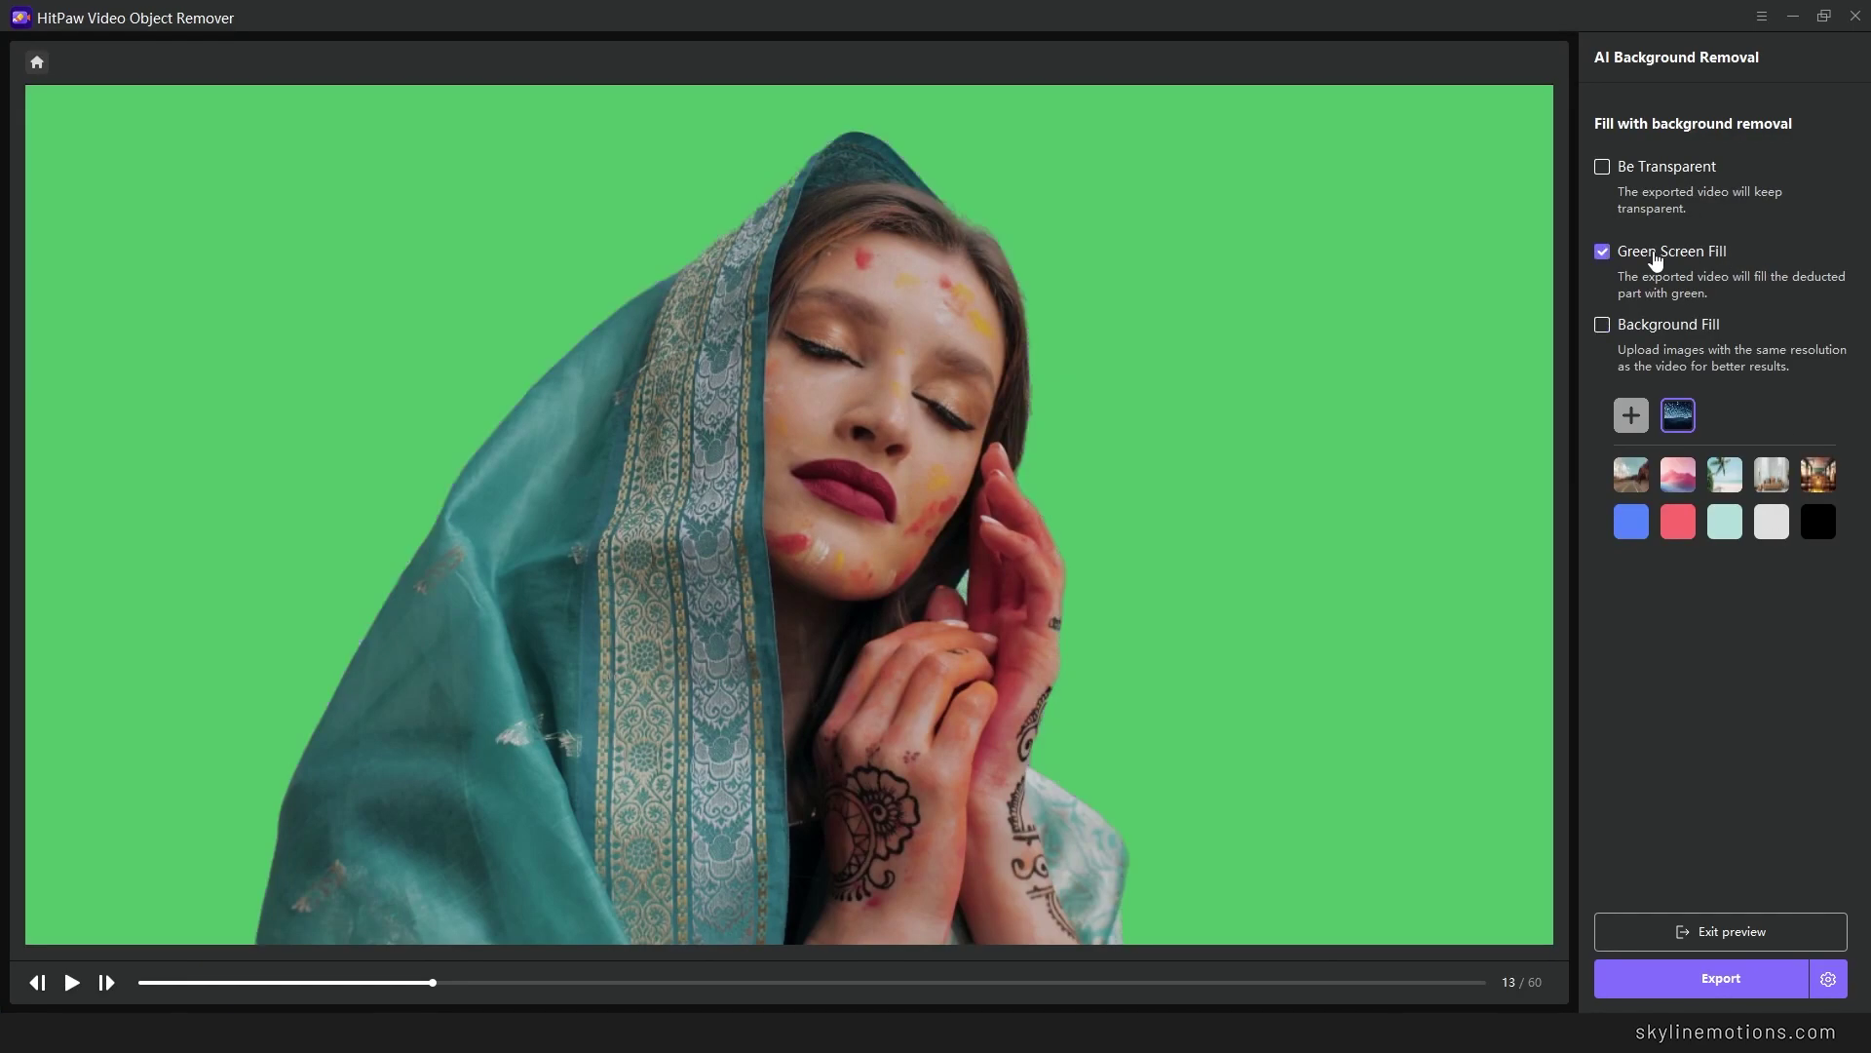
{"action": "left_click", "coordinate": [1720, 979]}
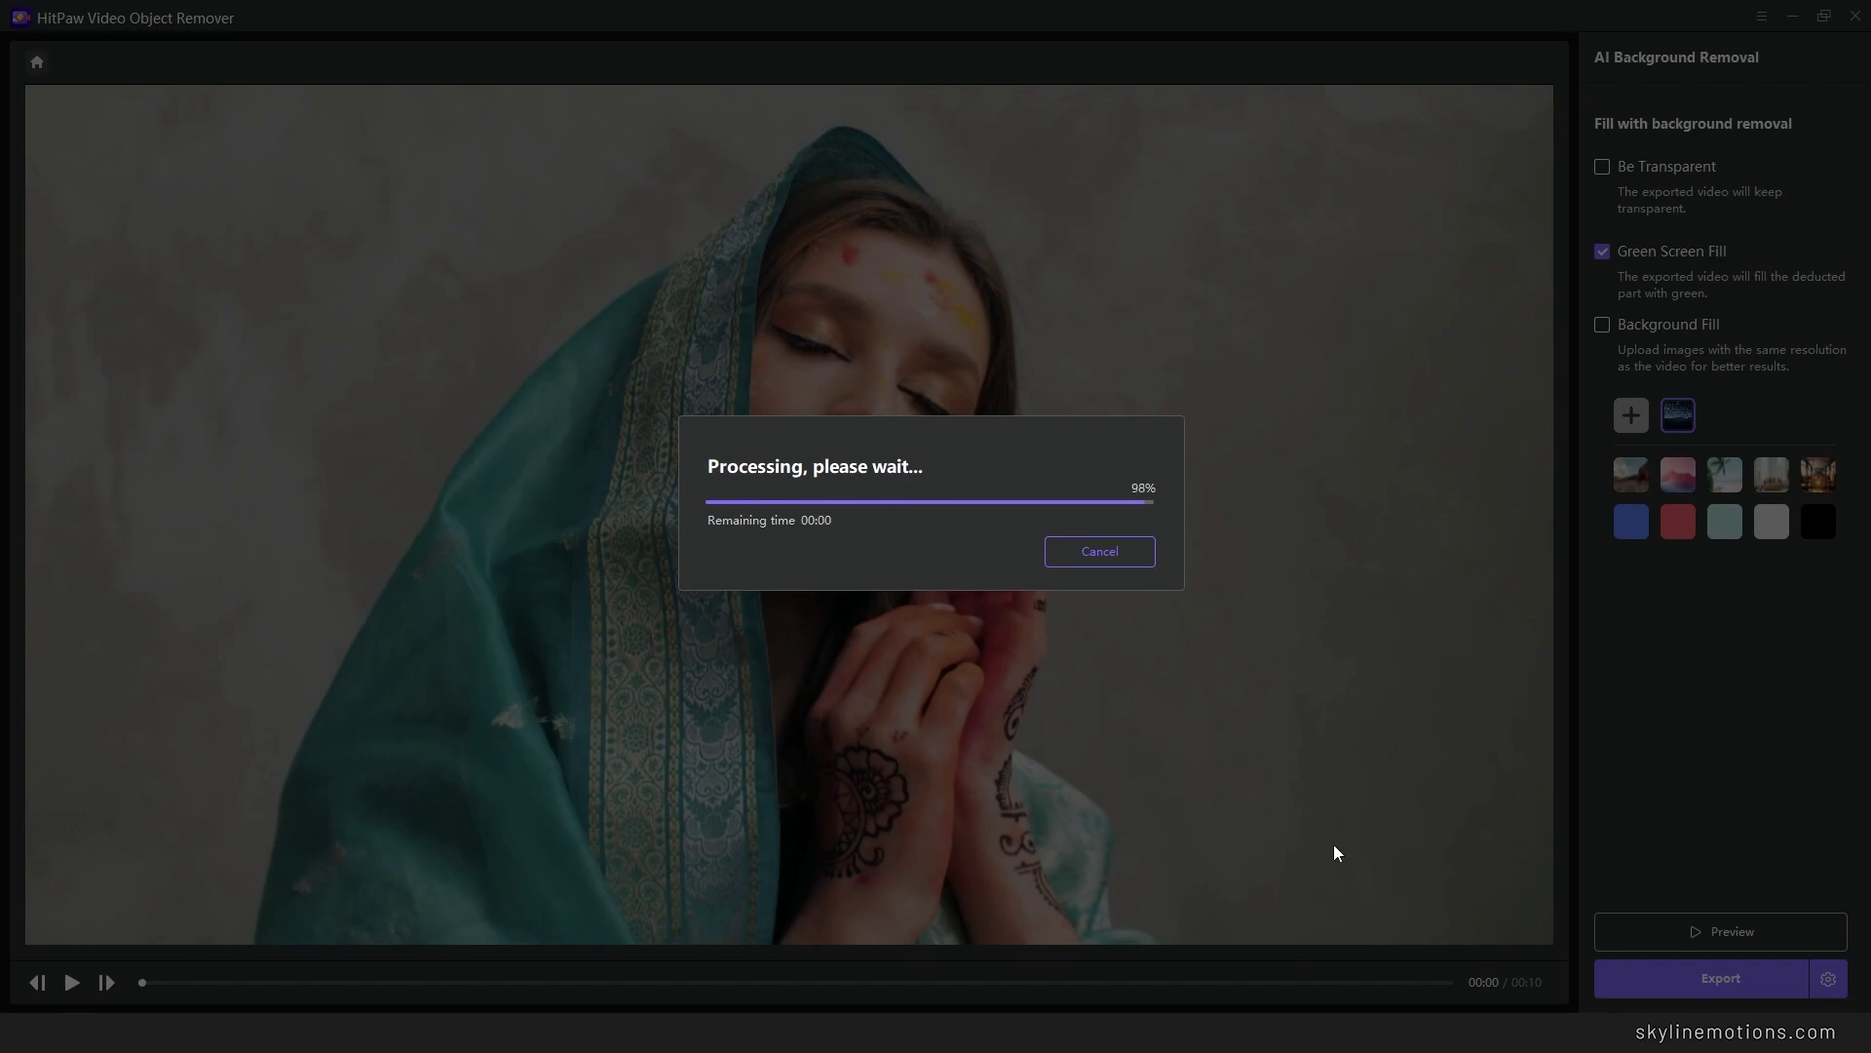
{"action": "left_click", "coordinate": [1100, 554]}
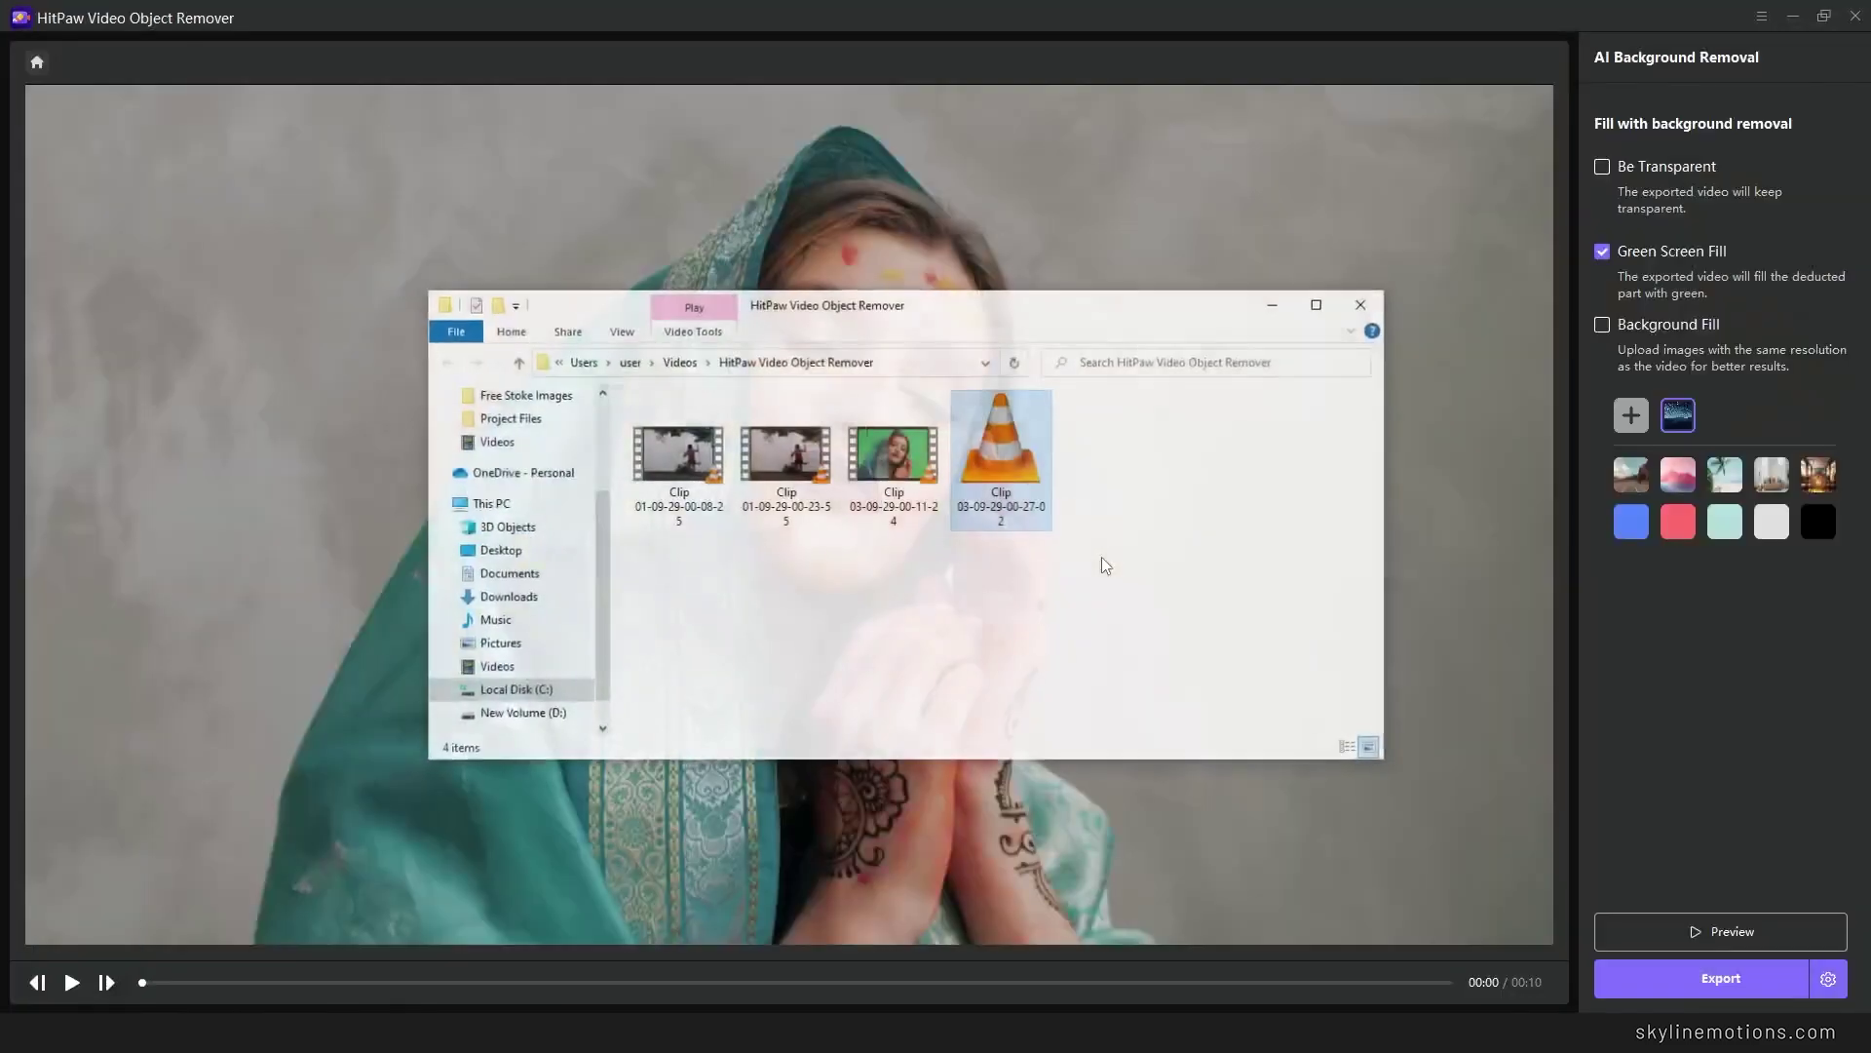
{"action": "double_click", "coordinate": [984, 474]}
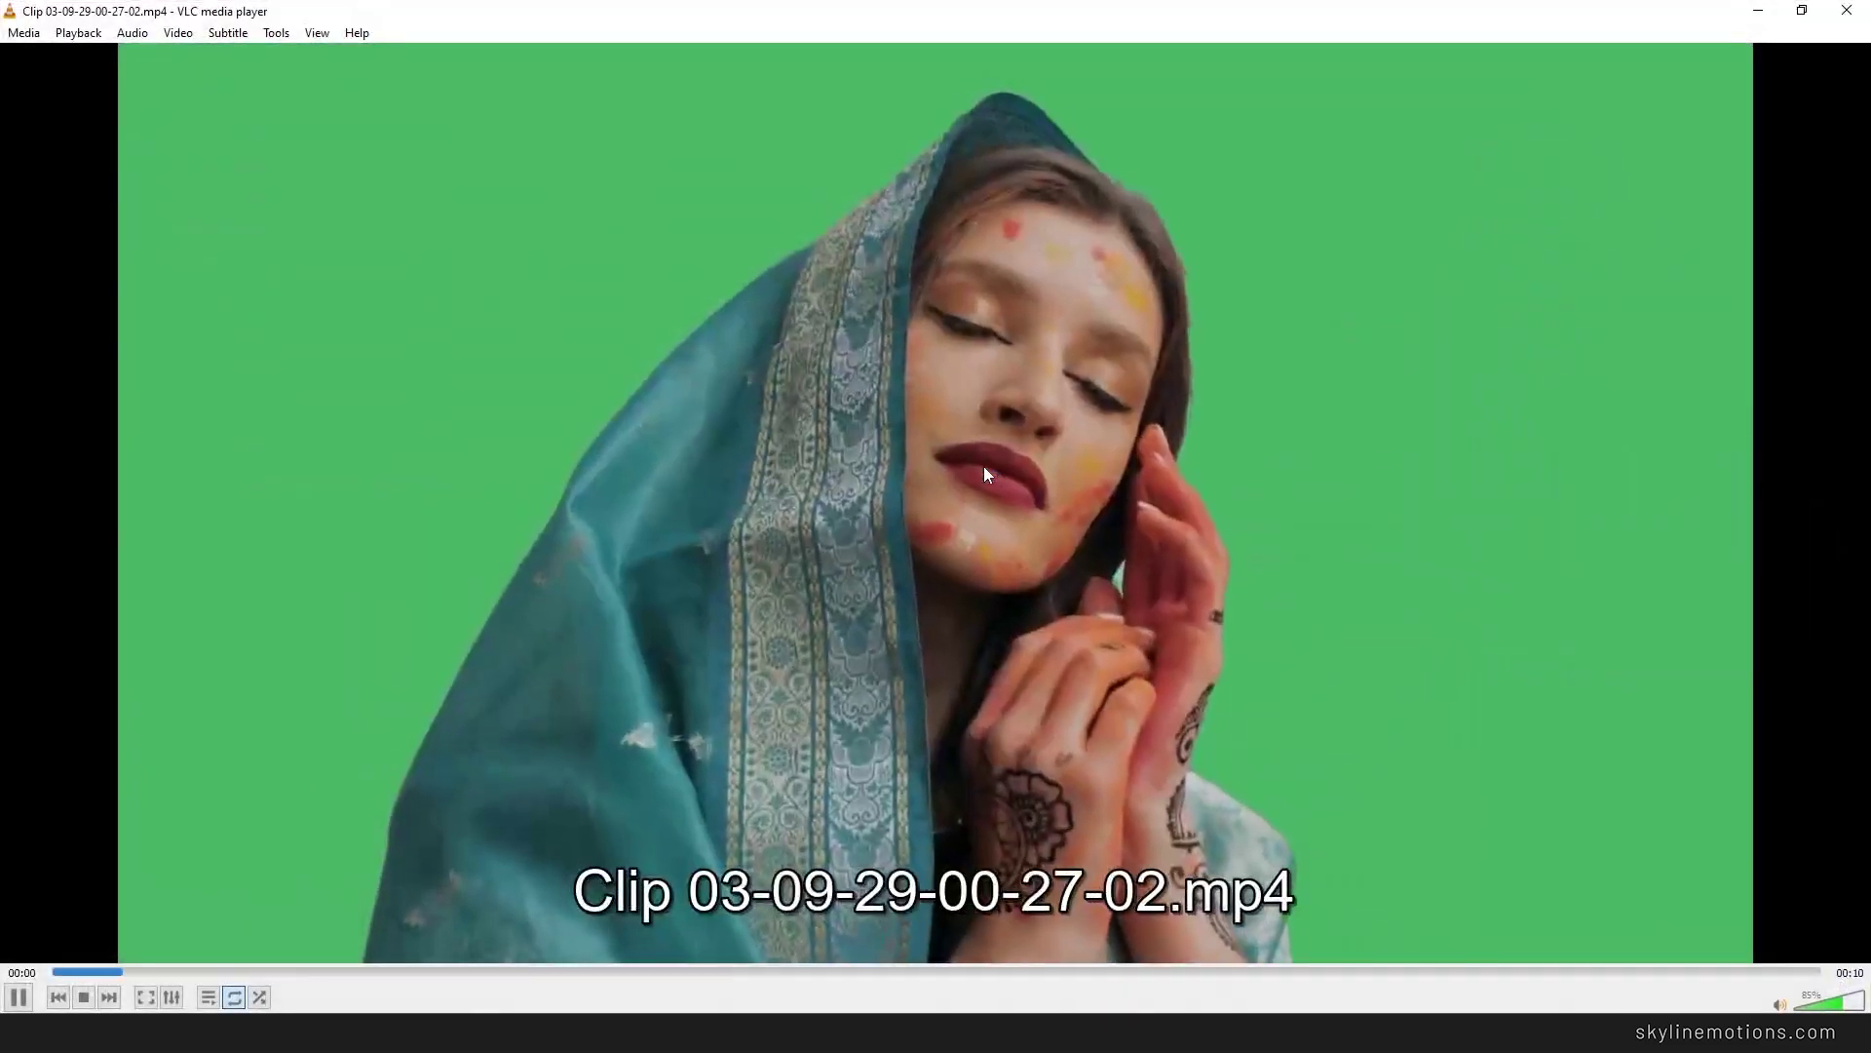